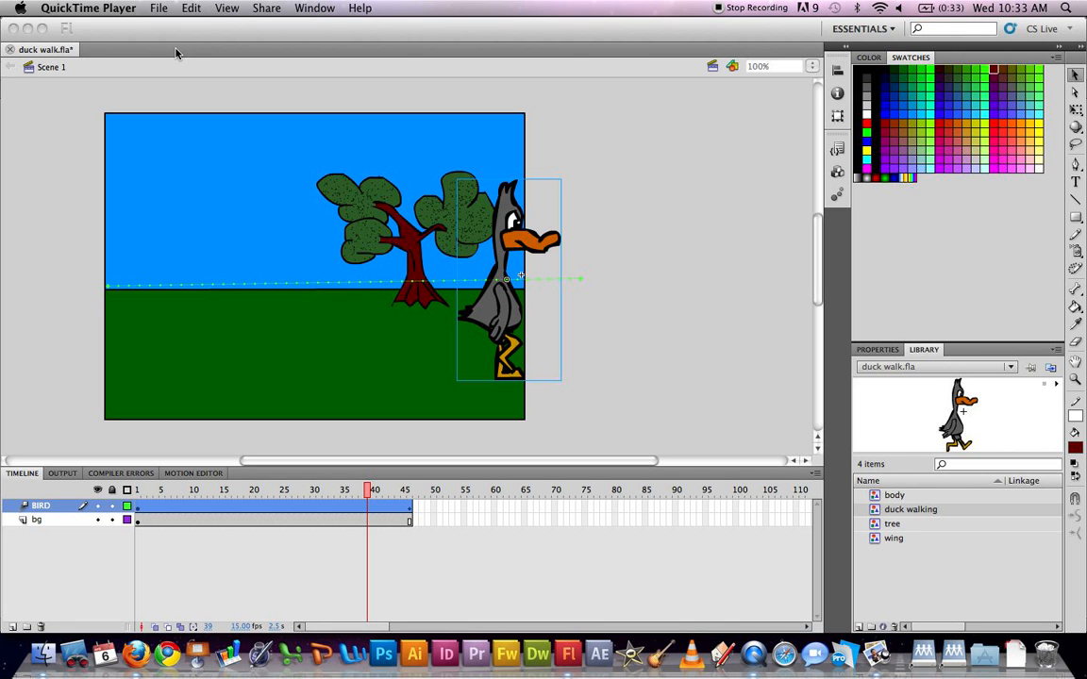
Switch to Flash and test the duck walk movie, closing the preview after watching it.
{"action": "left_click", "coordinate": [18, 115]}
{"action": "key", "text": "super+Return"}
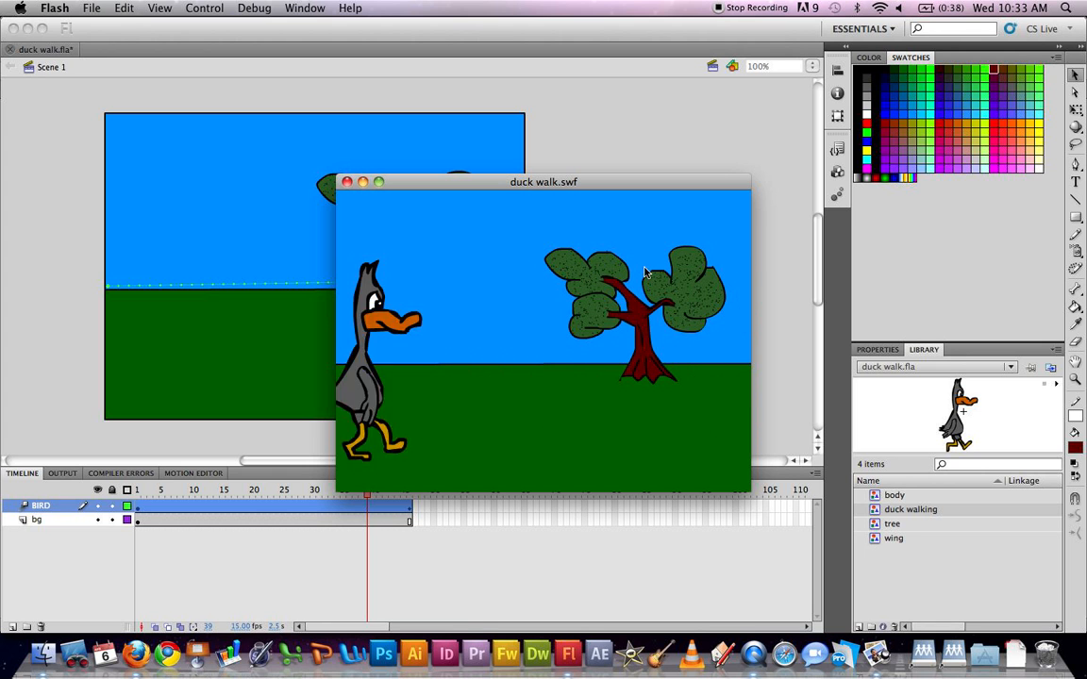
{"action": "left_click", "coordinate": [346, 184]}
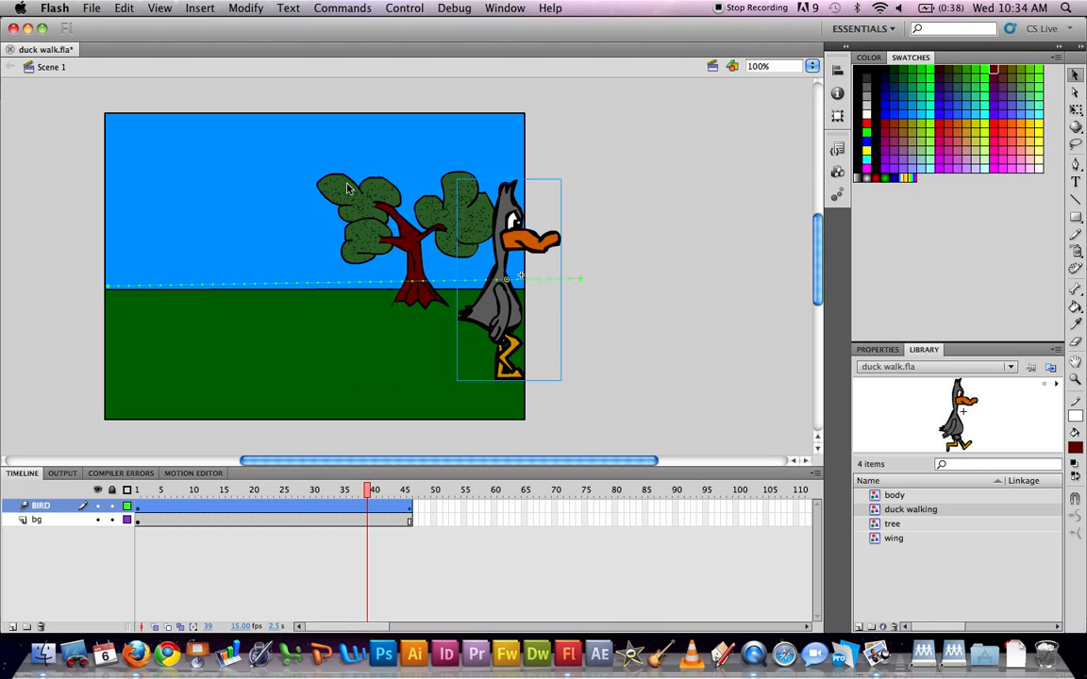
Inspect the bg and BIRD layers and scrub the main timeline to examine the duck's motion across the scene.
{"action": "left_click", "coordinate": [349, 492]}
{"action": "left_click_drag", "start_coordinate": [349, 492], "coordinate": [53, 528]}
{"action": "left_click", "coordinate": [34, 520]}
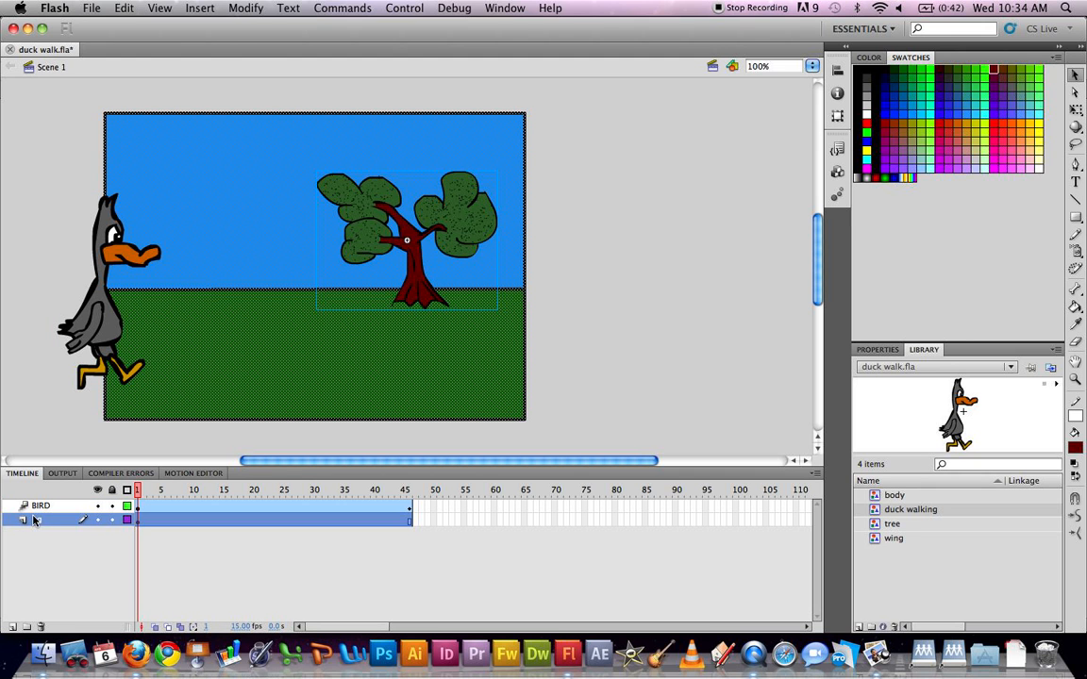
{"action": "left_click", "coordinate": [76, 507]}
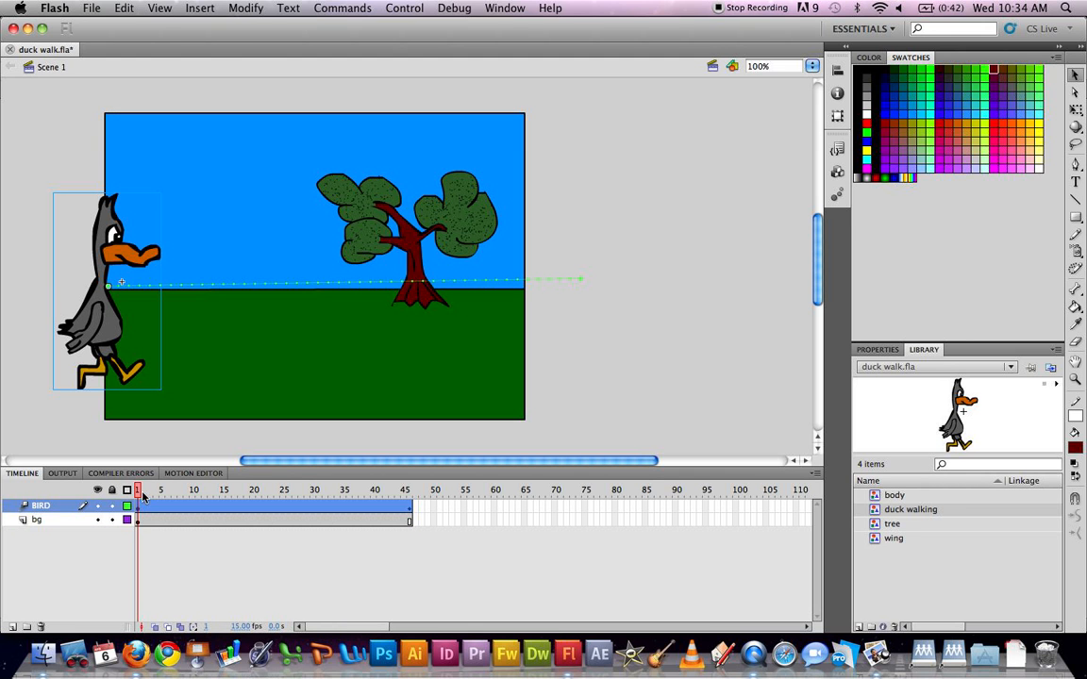
{"action": "left_click_drag", "start_coordinate": [139, 492], "coordinate": [403, 486]}
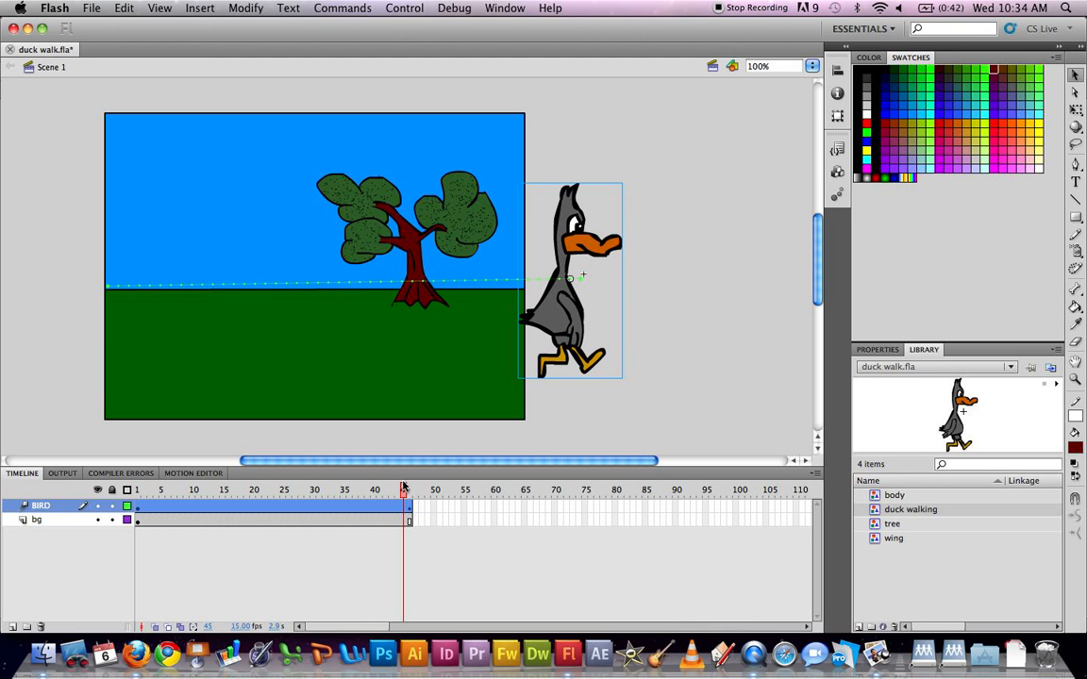
{"action": "left_click_drag", "start_coordinate": [404, 492], "coordinate": [187, 497]}
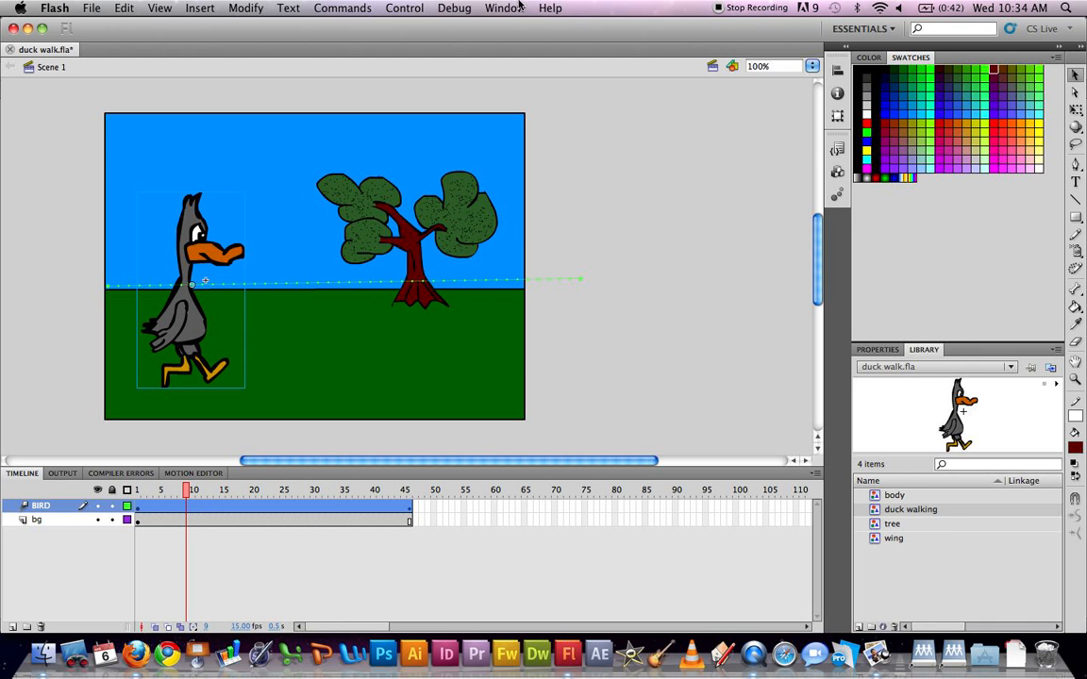
Open the duck walking symbol for editing and scrub through its eight-frame walk cycle.
{"action": "left_click", "coordinate": [730, 66]}
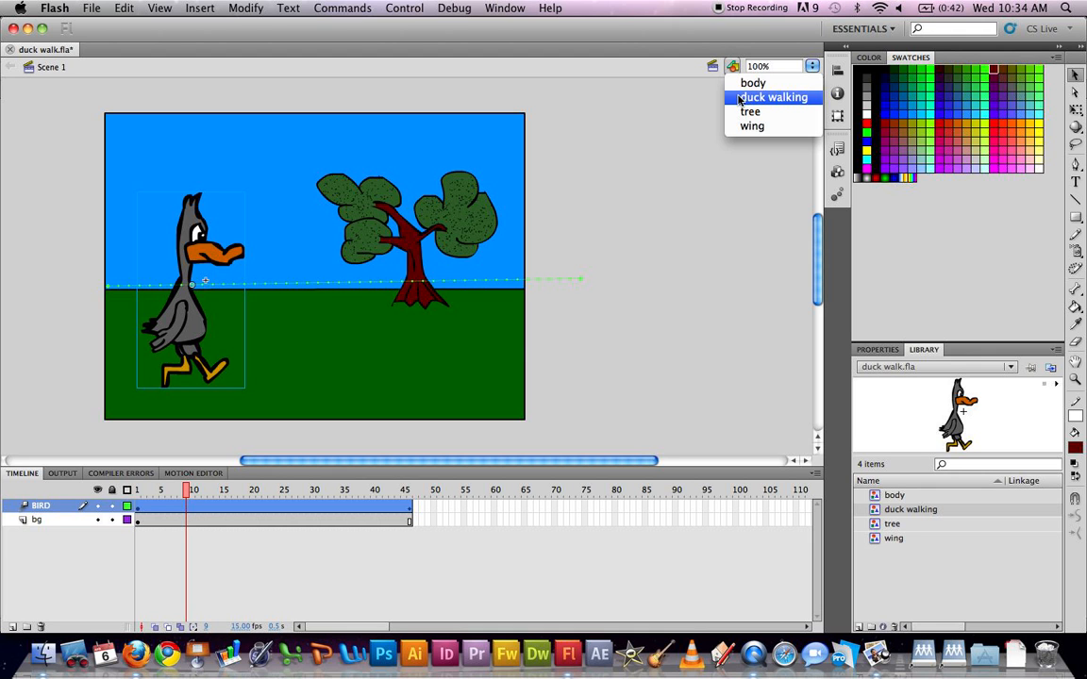
{"action": "left_click", "coordinate": [741, 98]}
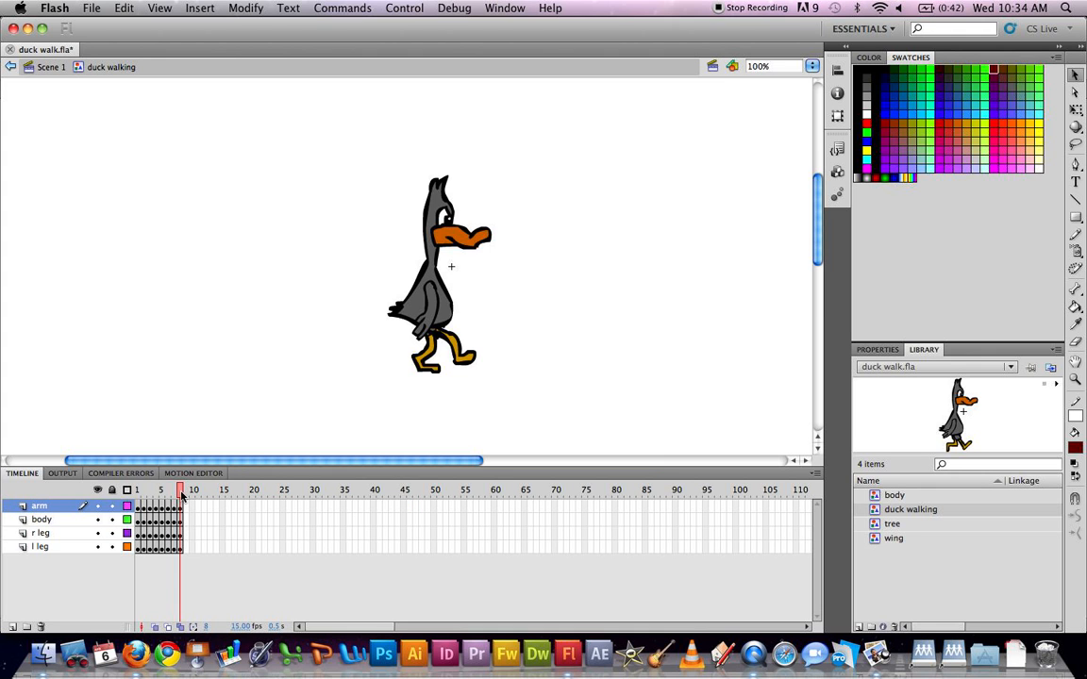
{"action": "left_click_drag", "start_coordinate": [179, 494], "coordinate": [138, 494]}
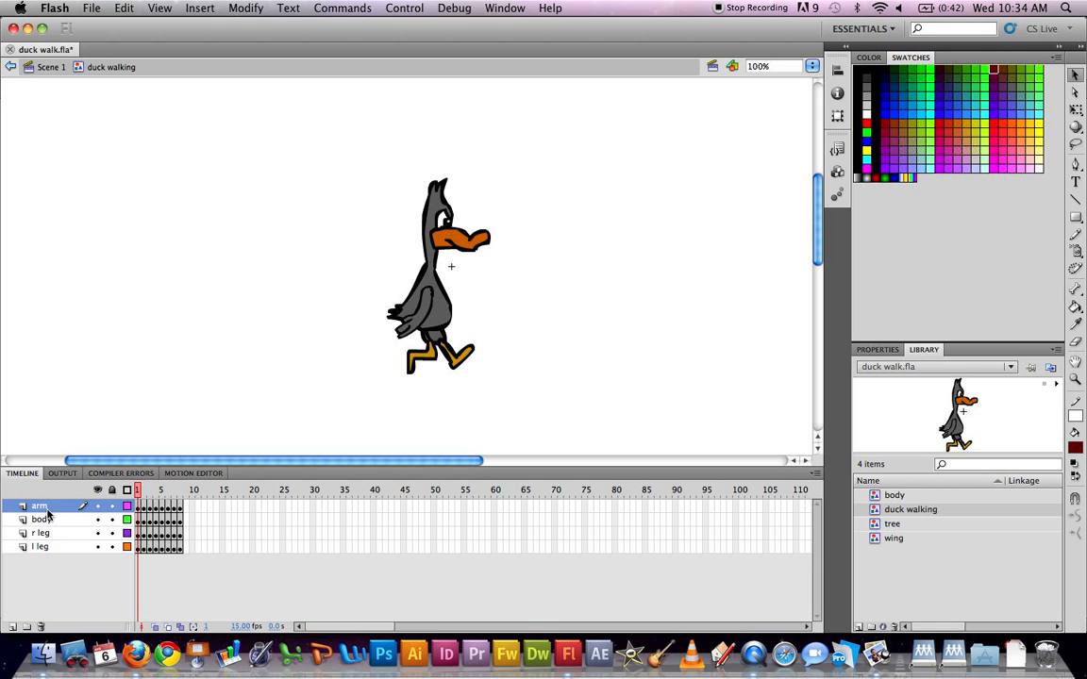
{"action": "left_click", "coordinate": [151, 507]}
{"action": "left_click_drag", "start_coordinate": [151, 494], "coordinate": [179, 494]}
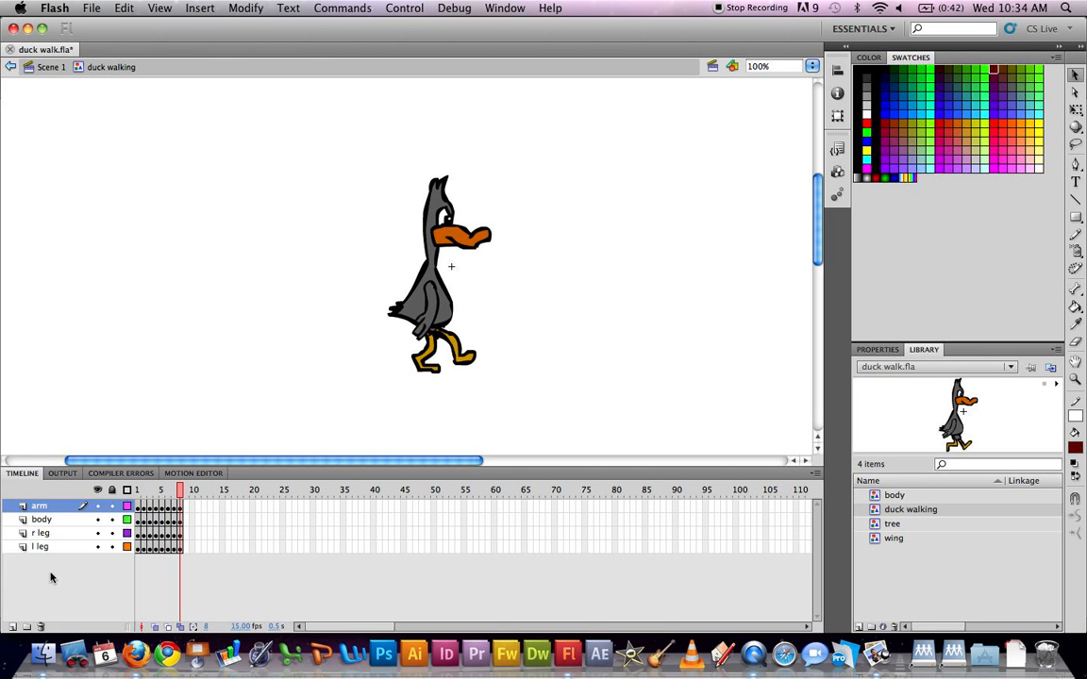
{"action": "left_click_drag", "start_coordinate": [180, 492], "coordinate": [127, 447]}
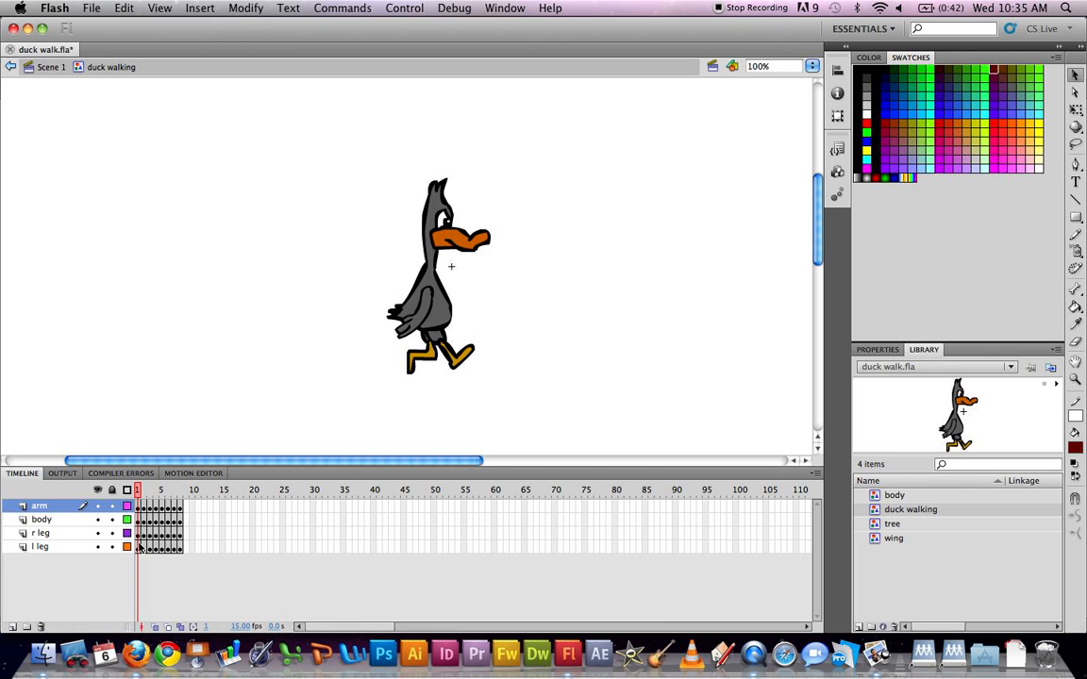
Hide the arm, r leg and l leg layers and examine the body layer's keyframes from frame 1 to 8.
{"action": "left_click", "coordinate": [97, 506]}
{"action": "left_click", "coordinate": [97, 533]}
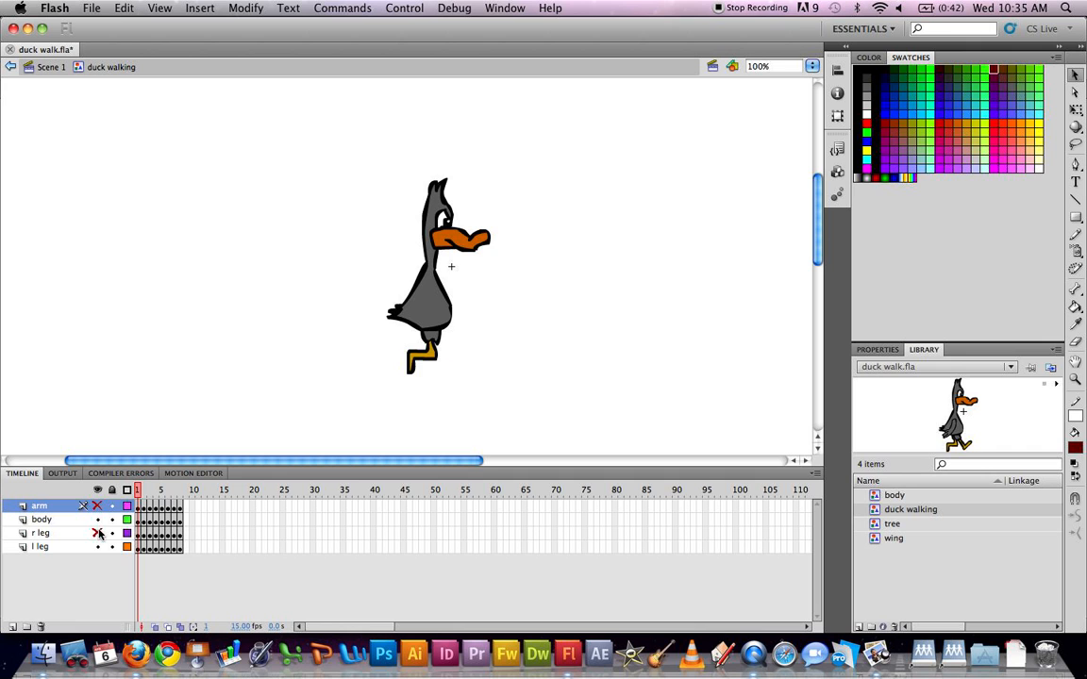
{"action": "left_click", "coordinate": [97, 547]}
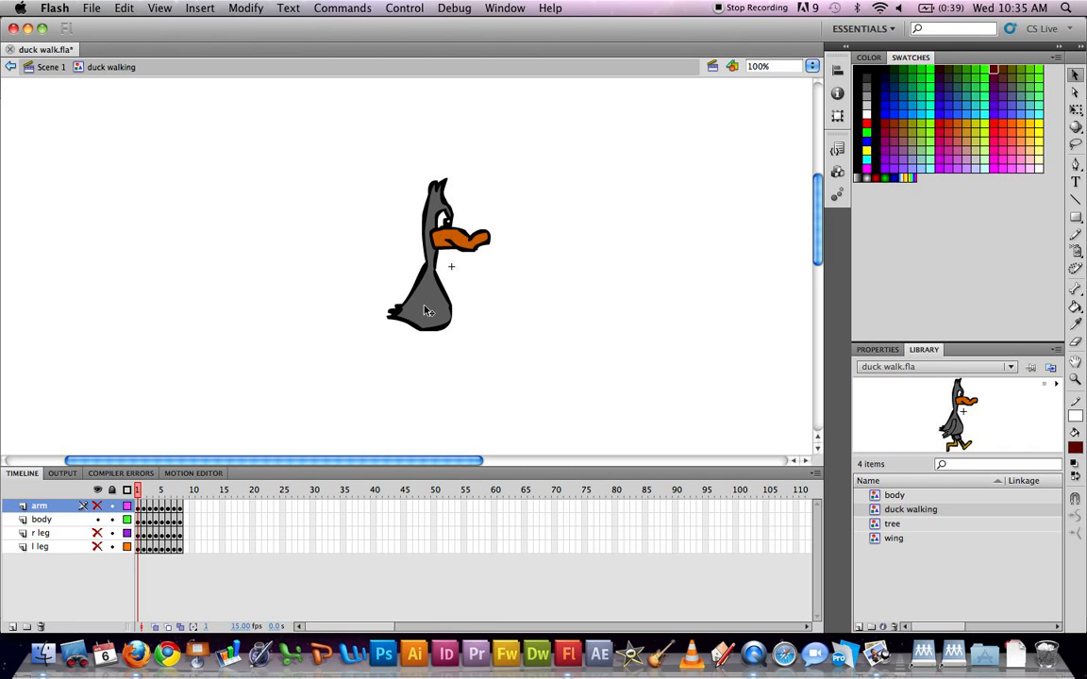
{"action": "left_click", "coordinate": [140, 520]}
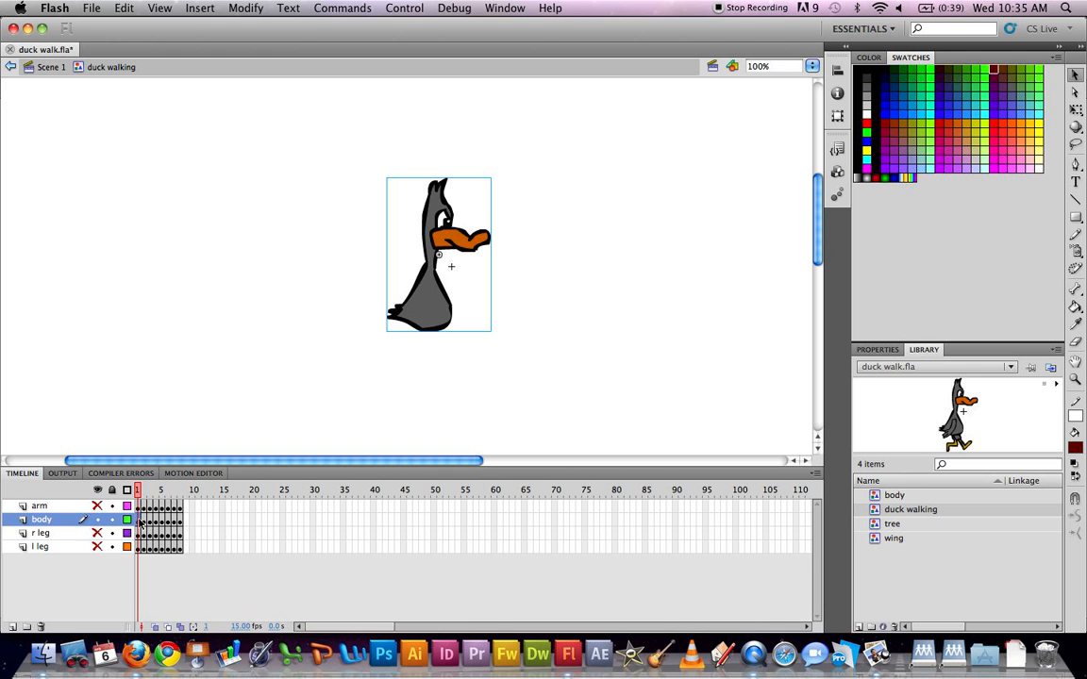
{"action": "left_click_drag", "start_coordinate": [145, 520], "coordinate": [183, 525]}
{"action": "left_click", "coordinate": [181, 522]}
{"action": "left_click", "coordinate": [151, 522]}
{"action": "left_click", "coordinate": [138, 525]}
Show the r leg layer again and examine its poses in frames 1 and 2 against the body.
{"action": "left_click", "coordinate": [97, 533]}
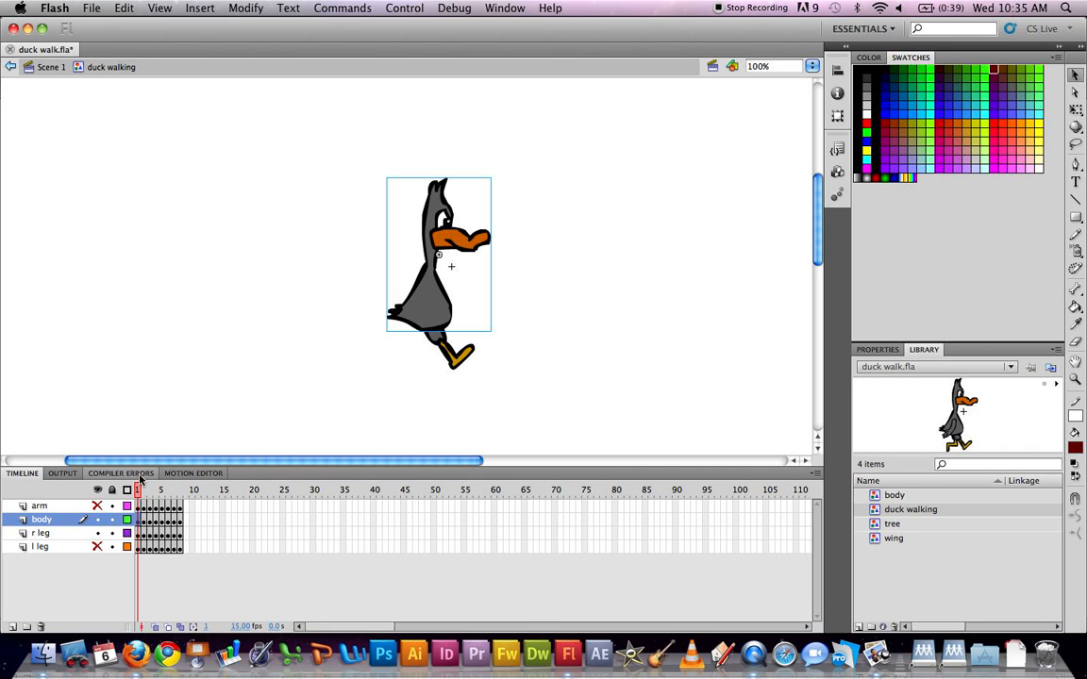
{"action": "left_click", "coordinate": [44, 534]}
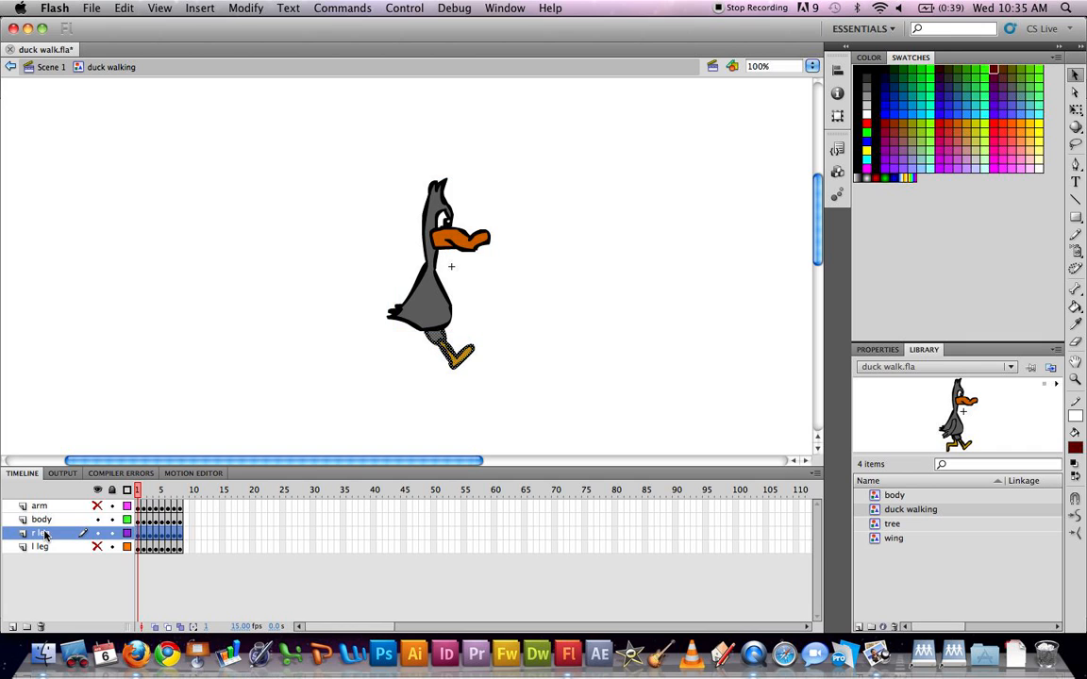
{"action": "left_click", "coordinate": [43, 521]}
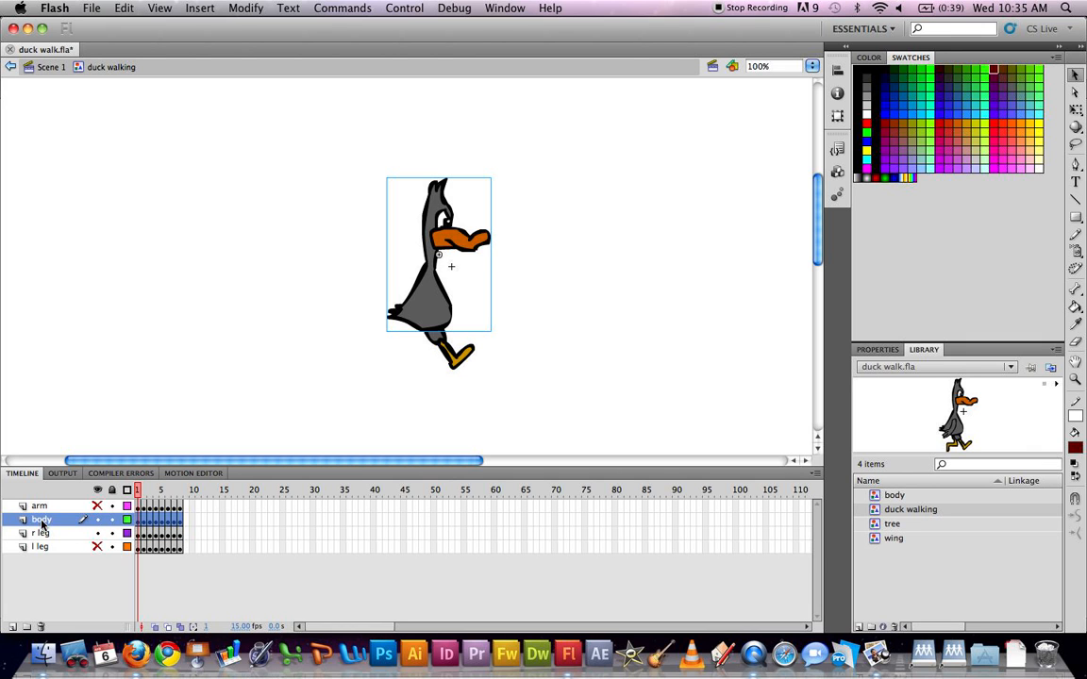
{"action": "left_click", "coordinate": [48, 537]}
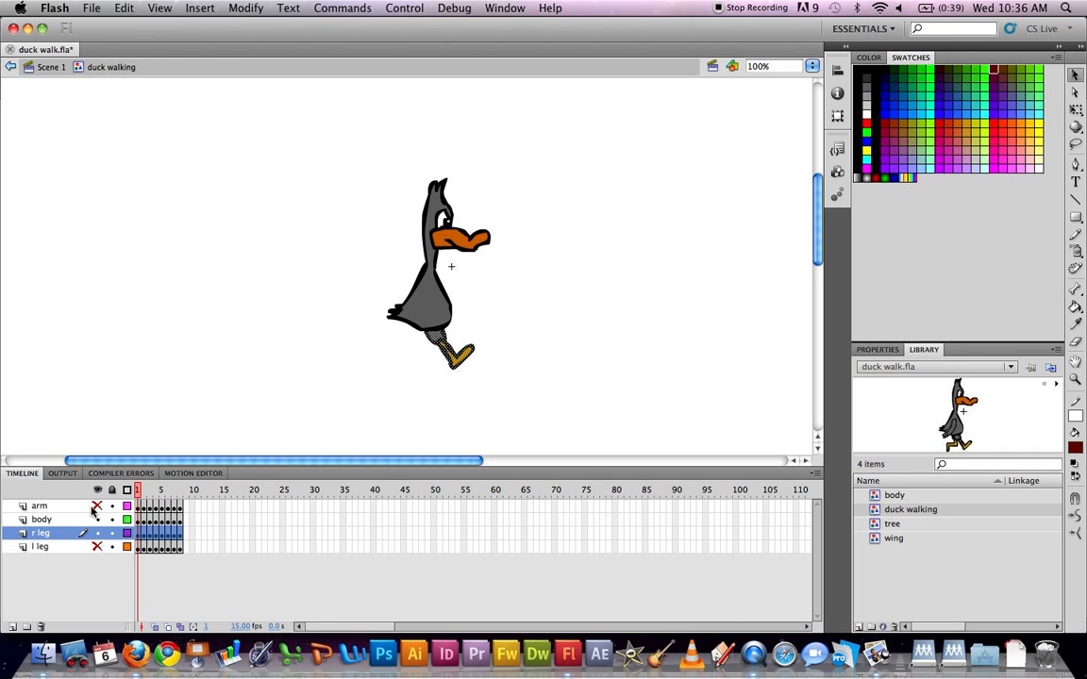
{"action": "left_click", "coordinate": [139, 534]}
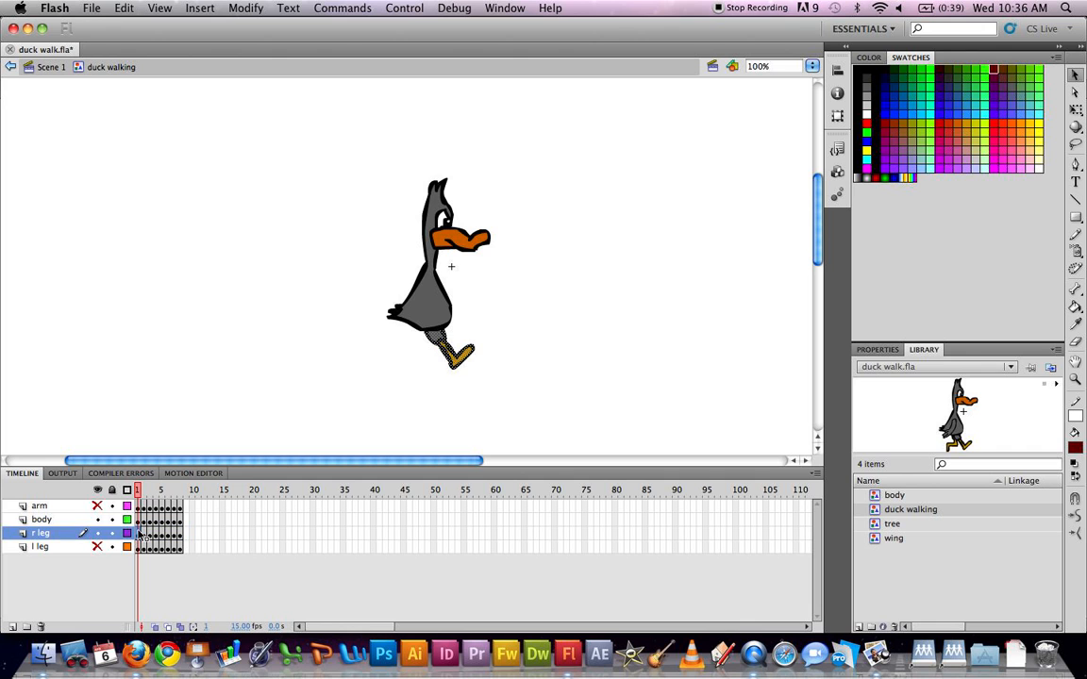
{"action": "left_click", "coordinate": [146, 534]}
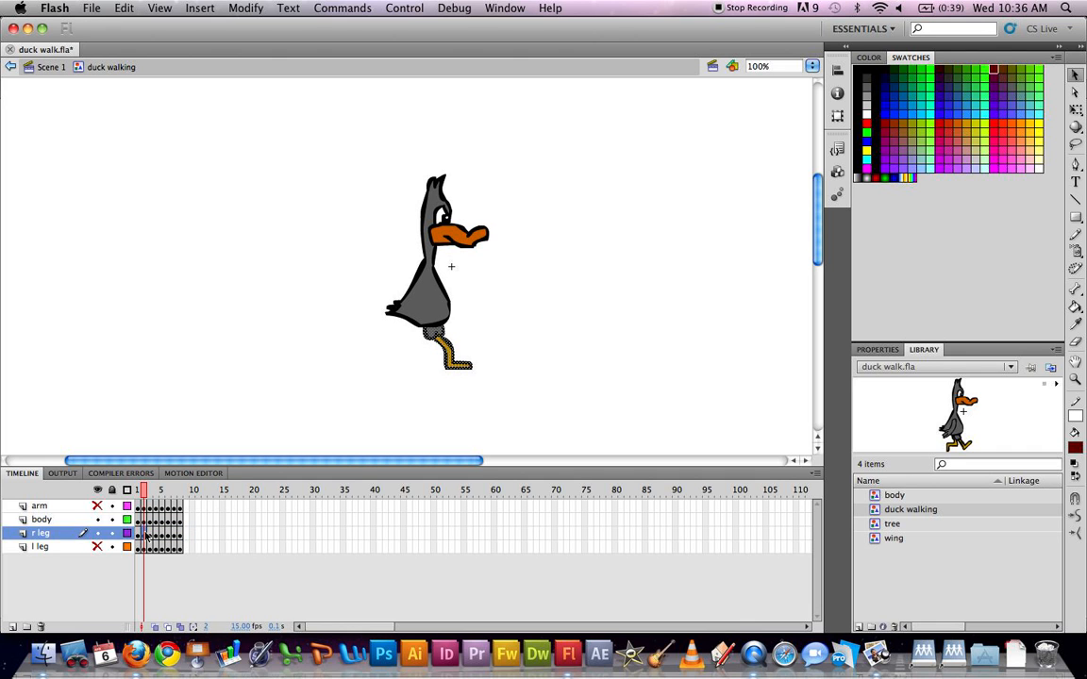
Hide the body layer and step through the r leg keyframes from frame 3 to frame 8.
{"action": "left_click", "coordinate": [96, 522]}
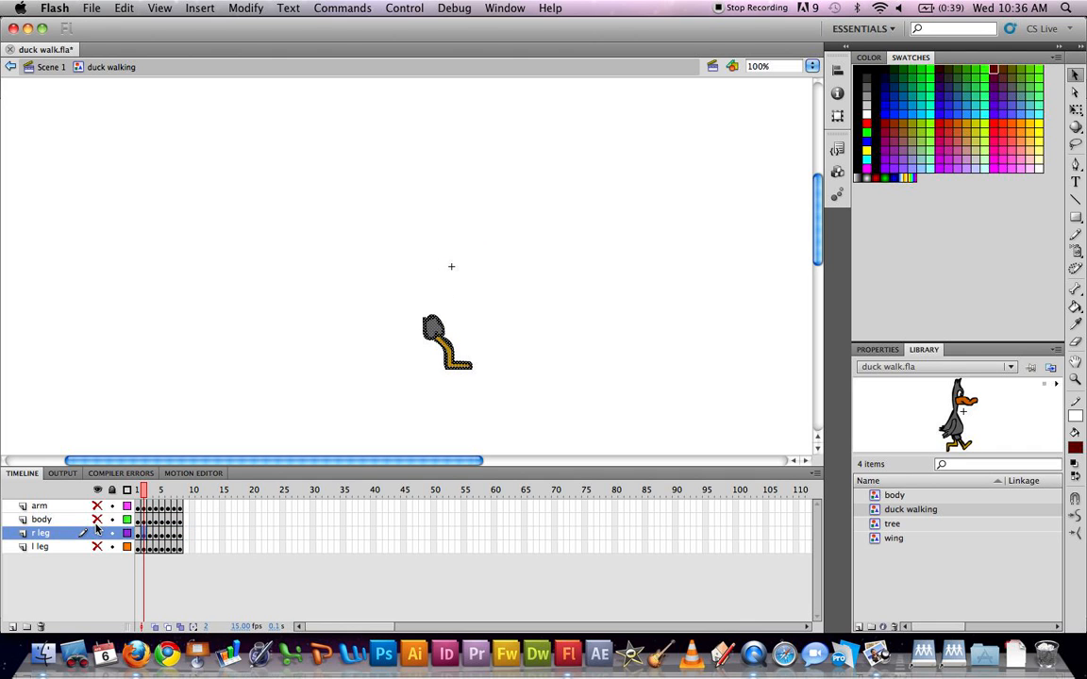
{"action": "left_click", "coordinate": [149, 535]}
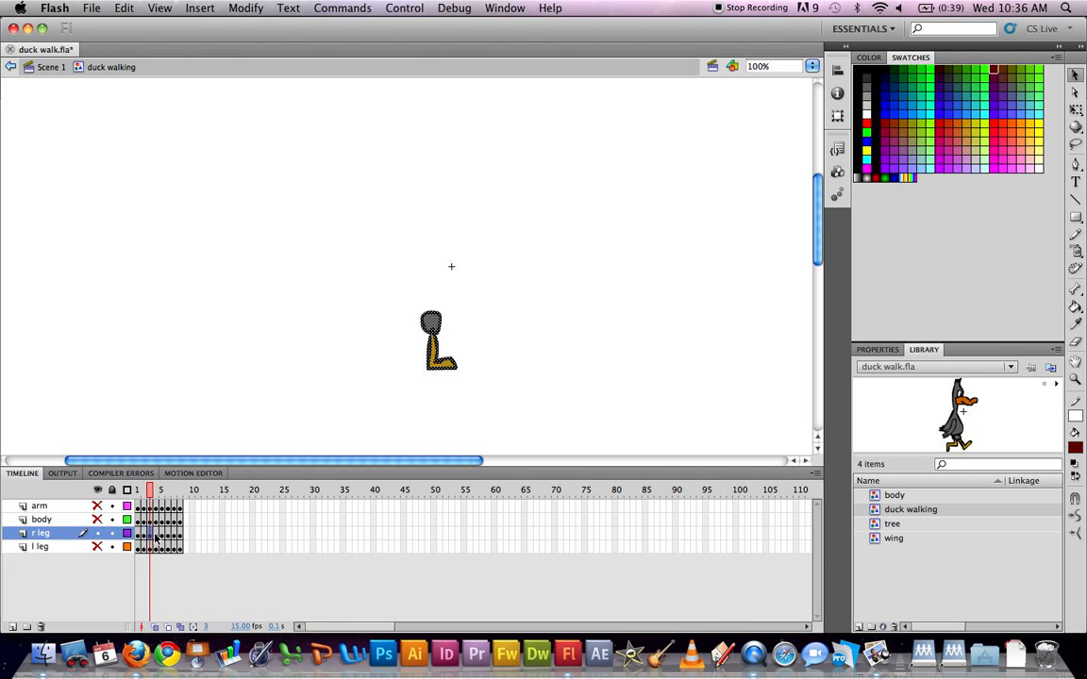
{"action": "left_click", "coordinate": [156, 537]}
{"action": "left_click", "coordinate": [162, 536]}
{"action": "left_click", "coordinate": [169, 536]}
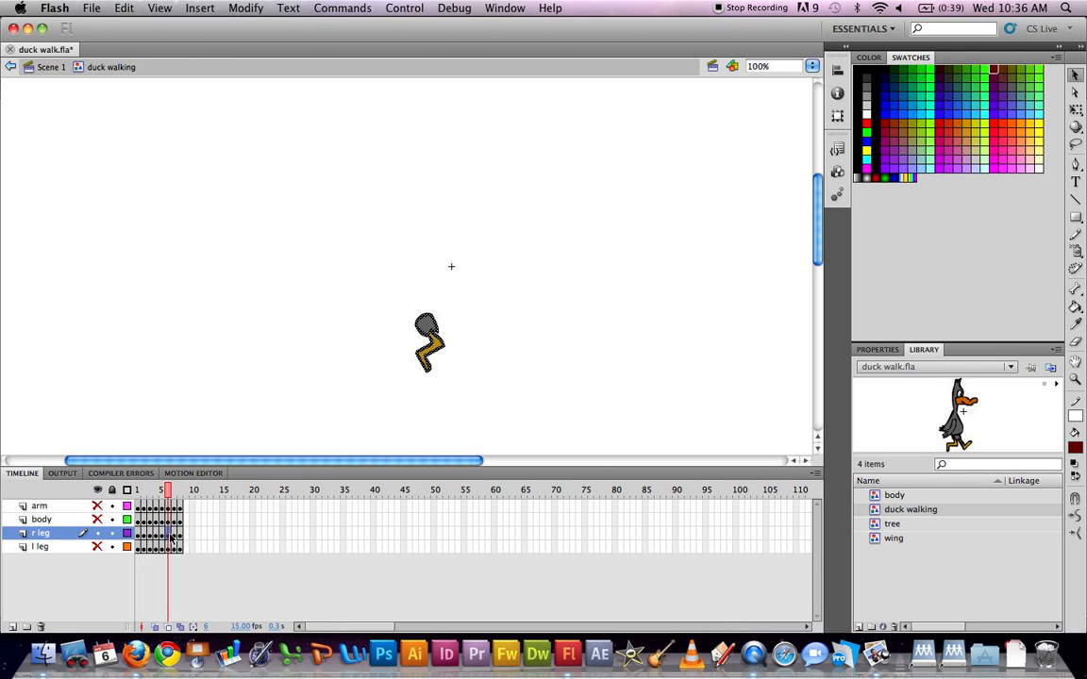
{"action": "left_click", "coordinate": [176, 537]}
{"action": "left_click", "coordinate": [179, 537]}
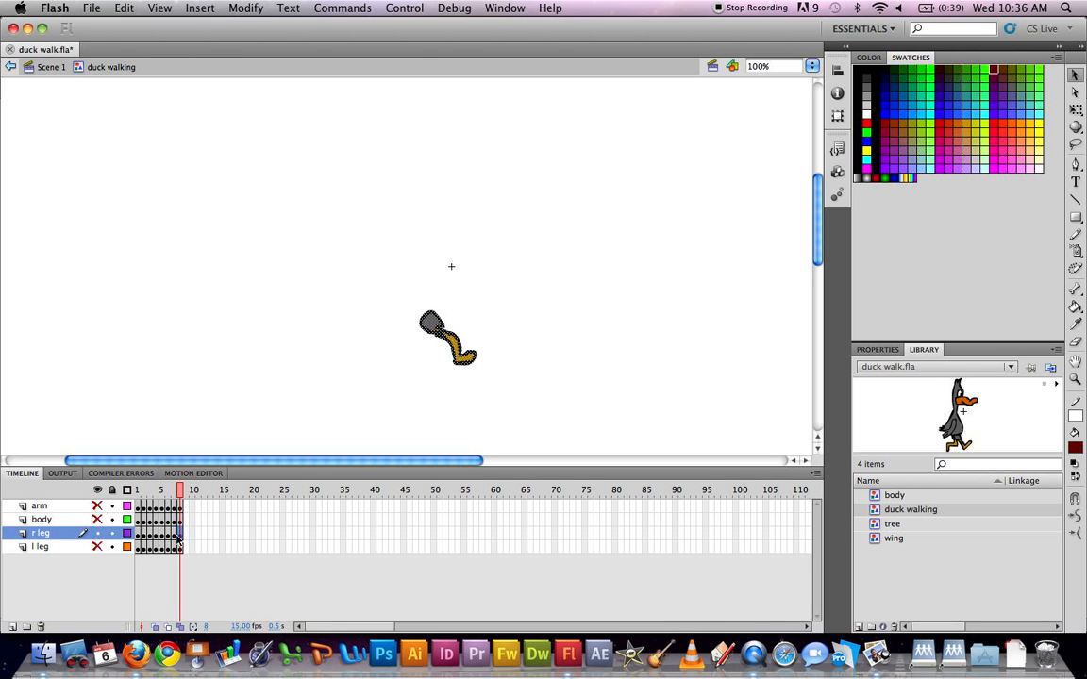
Show the l leg layer and compare its frame 5 pose with the r leg pose in frame 1, toggling the r leg's visibility.
{"action": "mouse_move", "coordinate": [139, 490]}
{"action": "left_mouse_down"}
{"action": "mouse_move", "coordinate": [182, 496]}
{"action": "mouse_move", "coordinate": [144, 496]}
{"action": "left_mouse_up"}
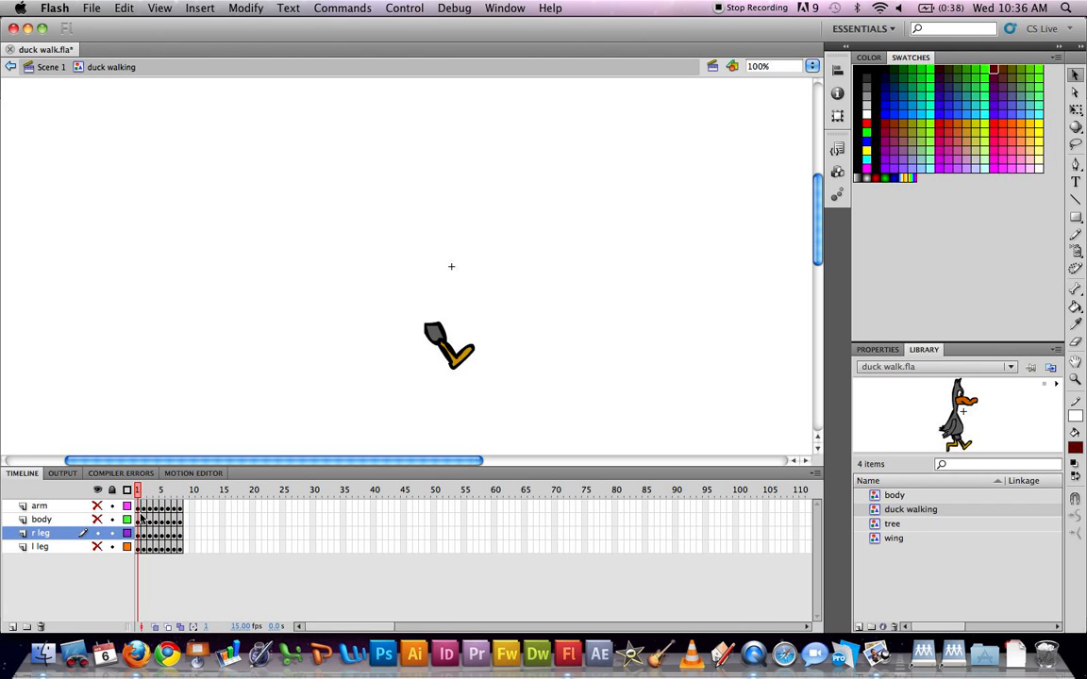
{"action": "left_click", "coordinate": [138, 492]}
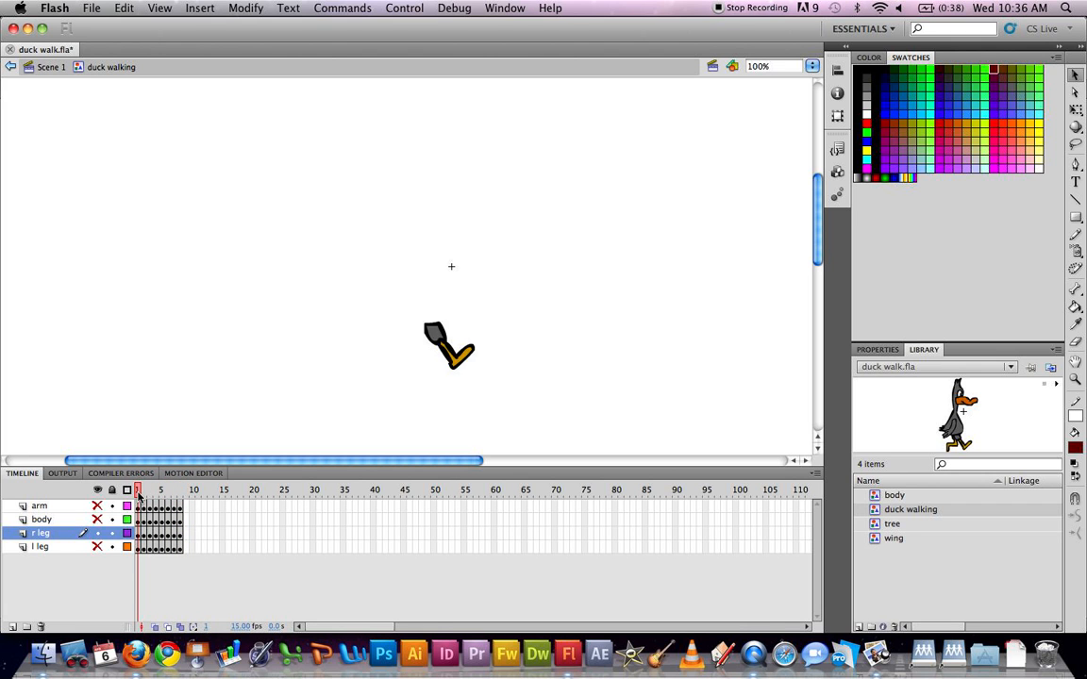
{"action": "left_click", "coordinate": [96, 547]}
{"action": "left_click", "coordinate": [98, 533]}
{"action": "left_click", "coordinate": [162, 534]}
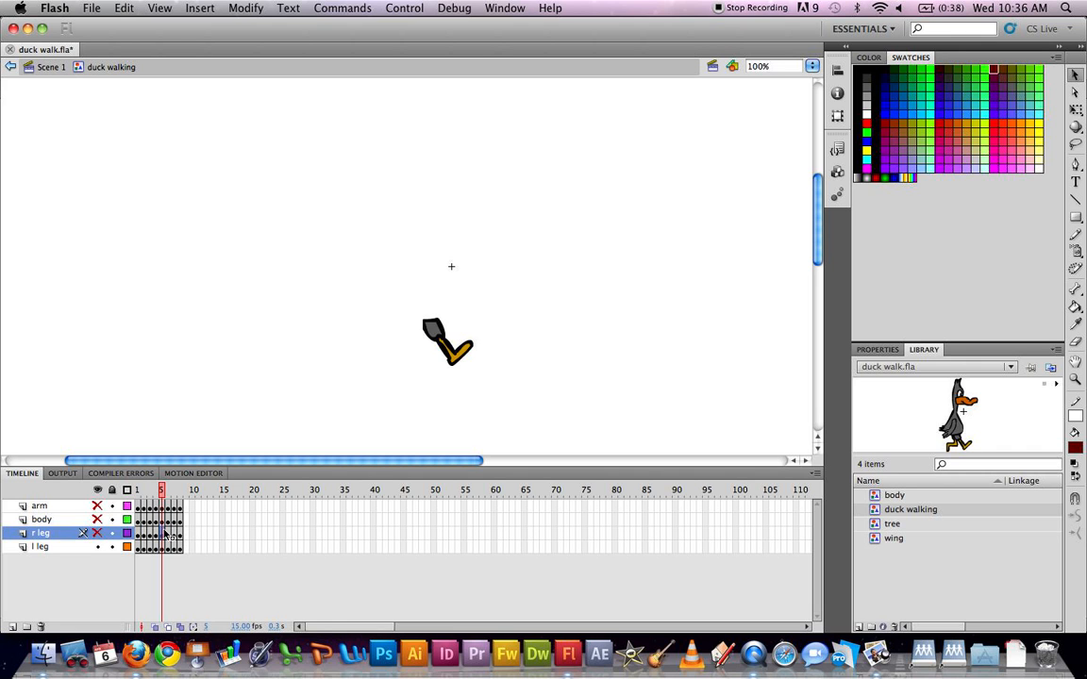
{"action": "left_click", "coordinate": [96, 533]}
{"action": "left_click", "coordinate": [138, 547]}
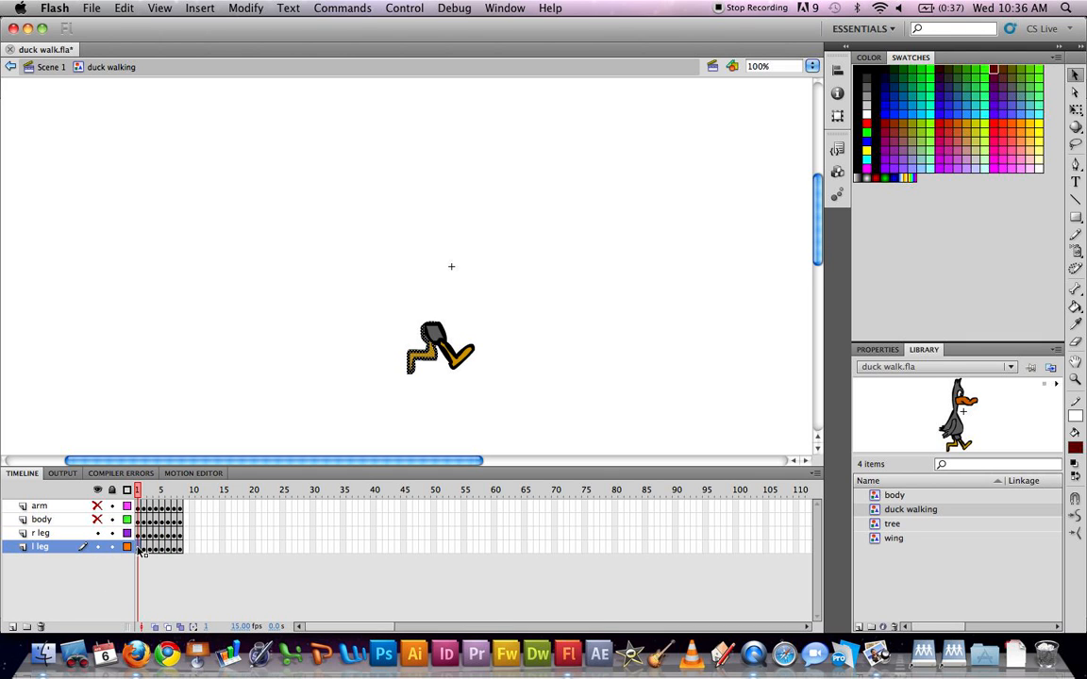
{"action": "left_click", "coordinate": [97, 534]}
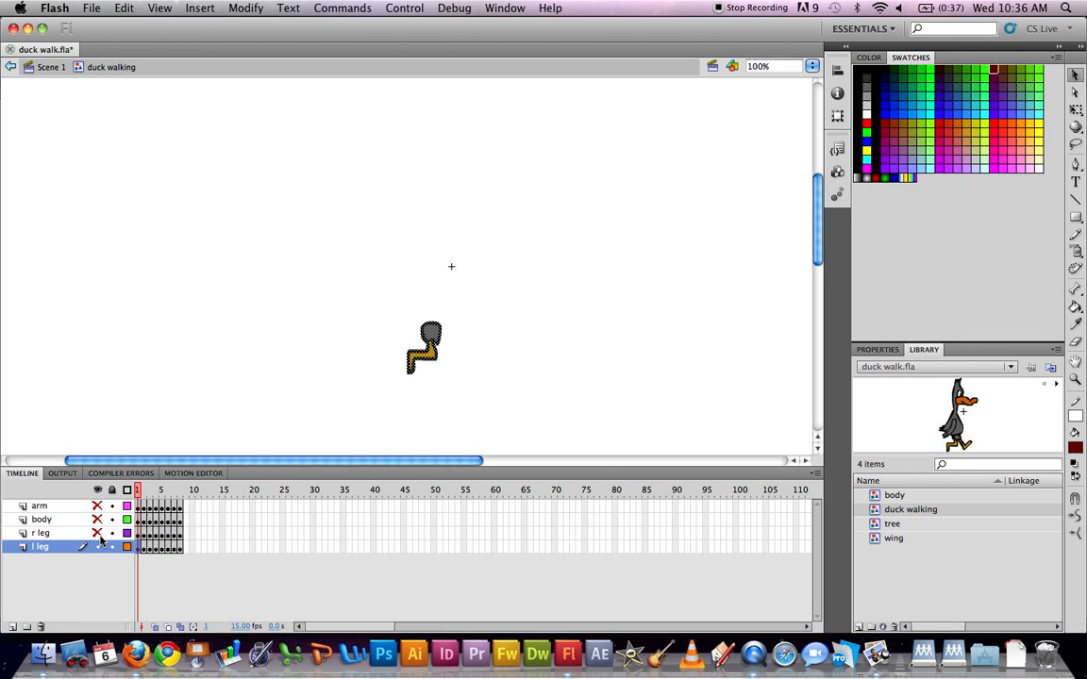
{"action": "left_click", "coordinate": [164, 534]}
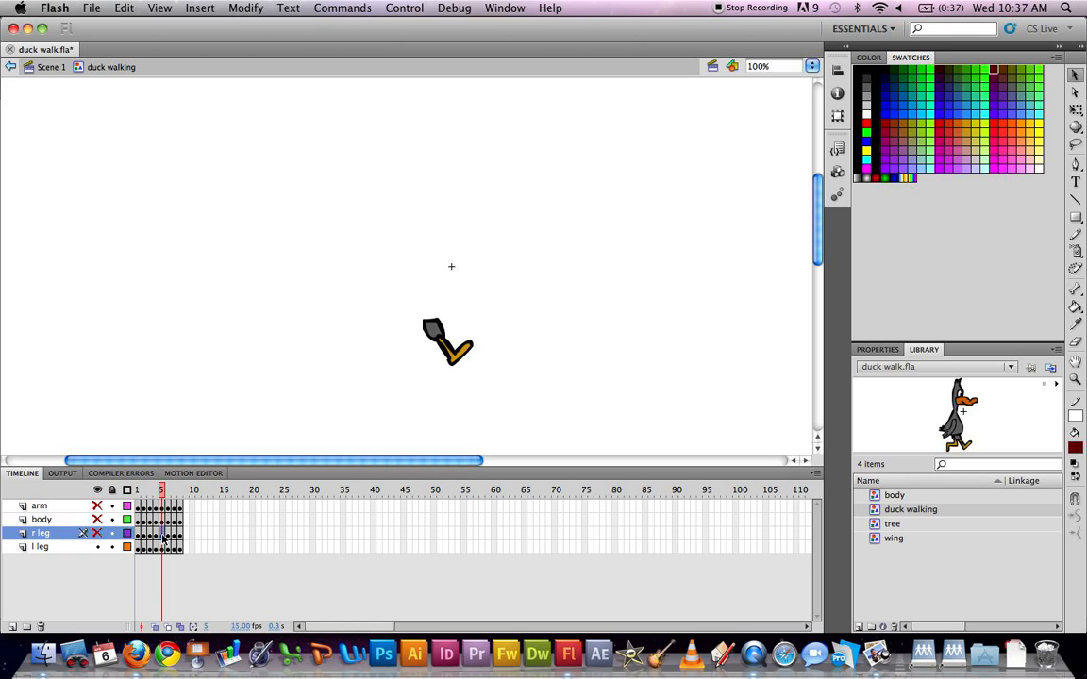
Show both leg layers together and examine their opposing poses in frames 1 and 3.
{"action": "left_click", "coordinate": [96, 533]}
{"action": "left_click", "coordinate": [97, 546]}
{"action": "left_click", "coordinate": [96, 546]}
{"action": "left_click", "coordinate": [138, 547]}
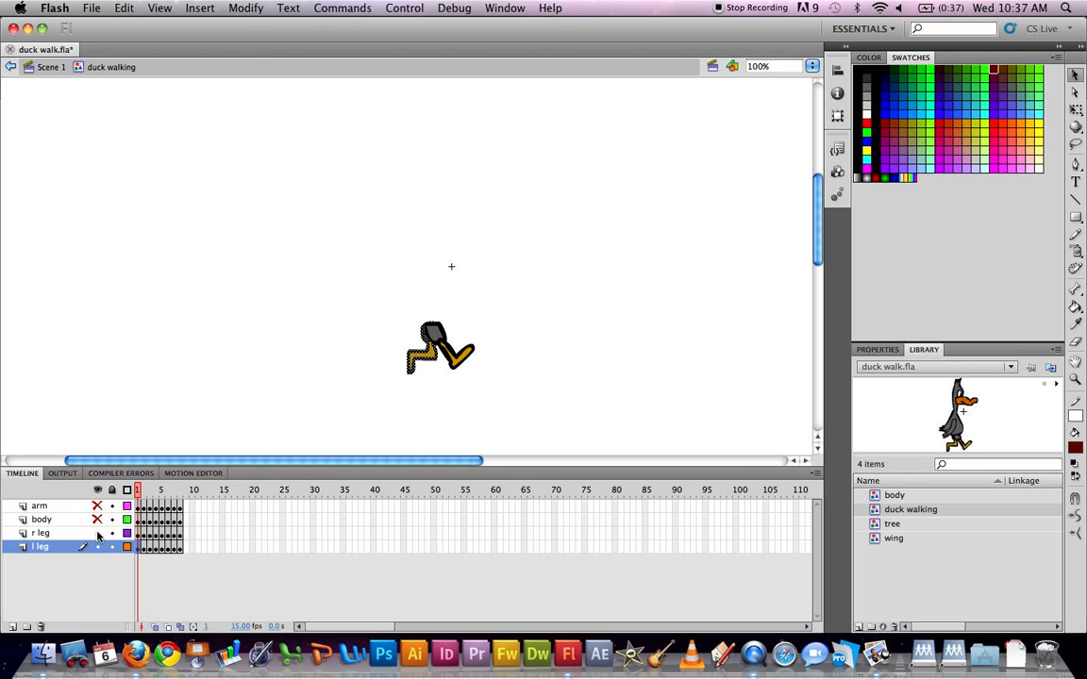
{"action": "left_click", "coordinate": [151, 547]}
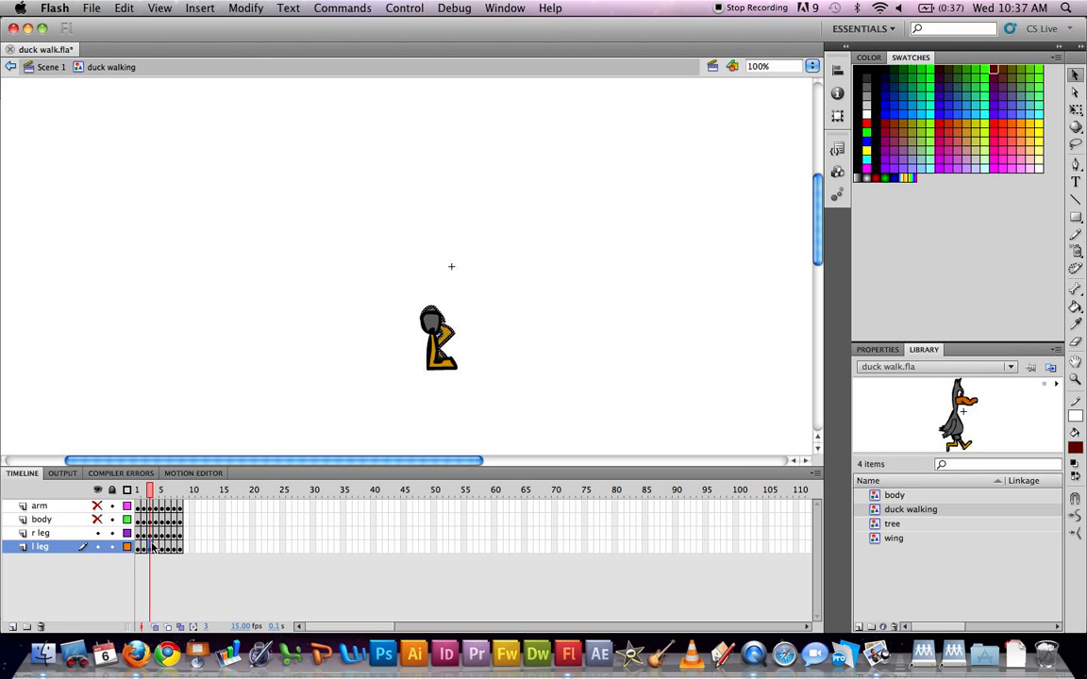
Play the walk cycle from frame 1 with only the legs, and again with the body layer shown.
{"action": "left_click", "coordinate": [136, 490]}
{"action": "mouse_move", "coordinate": [136, 490]}
{"action": "left_mouse_down"}
{"action": "mouse_move", "coordinate": [183, 491]}
{"action": "mouse_move", "coordinate": [123, 493]}
{"action": "left_mouse_up"}
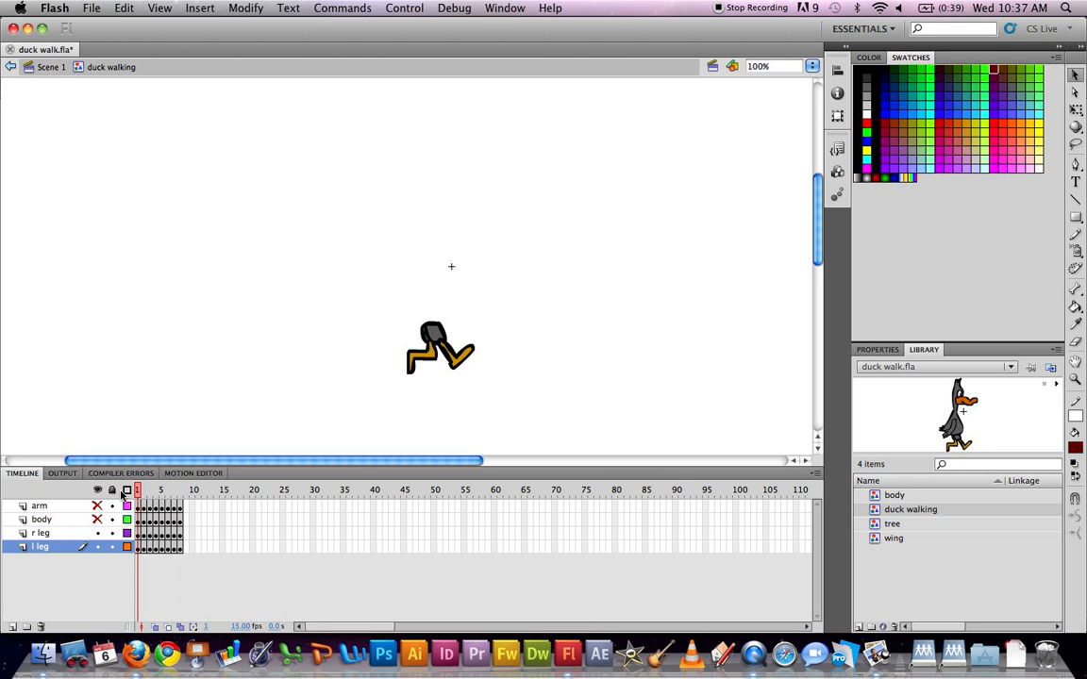
{"action": "key", "text": "Return"}
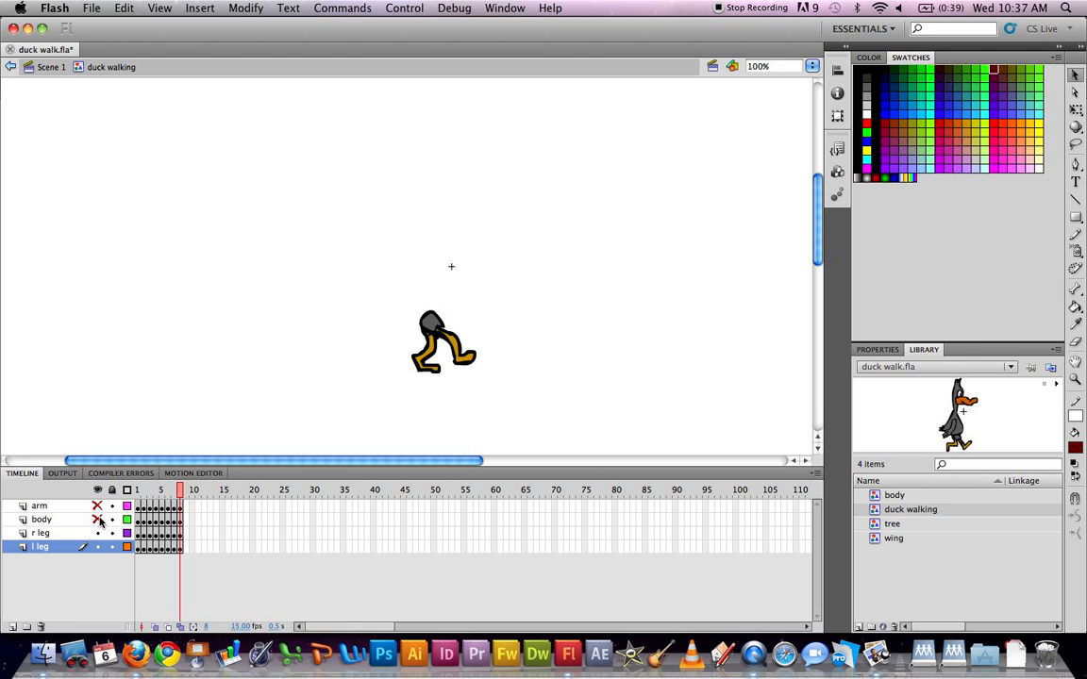
{"action": "left_click", "coordinate": [101, 521]}
{"action": "key", "text": "Return"}
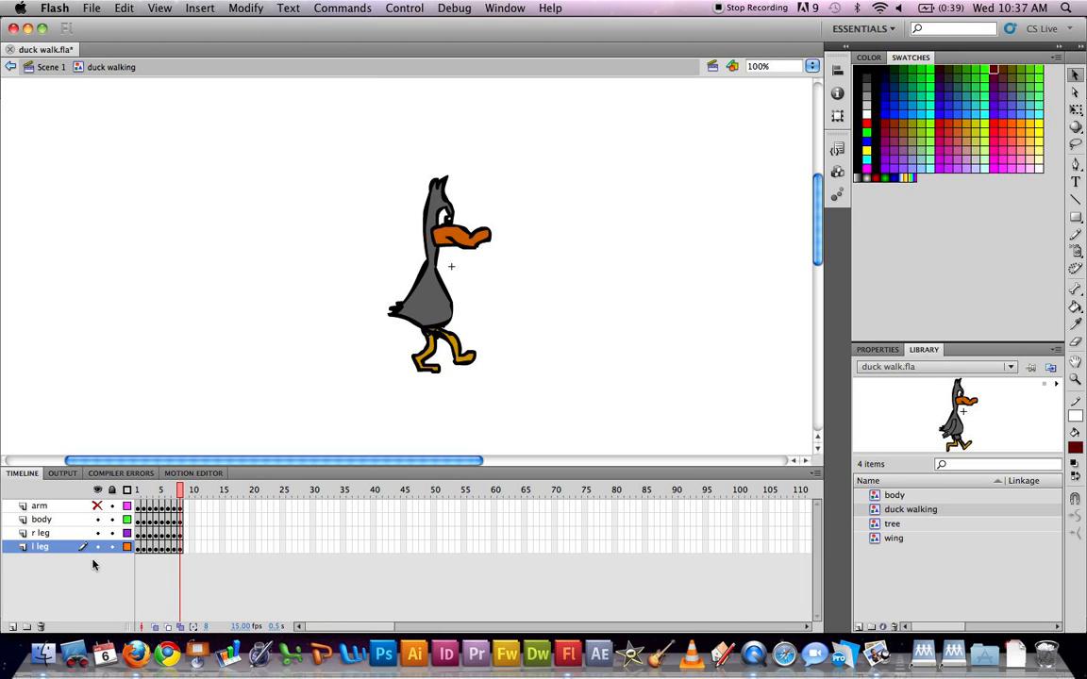
Make the arm layer visible again.
{"action": "left_click", "coordinate": [97, 505]}
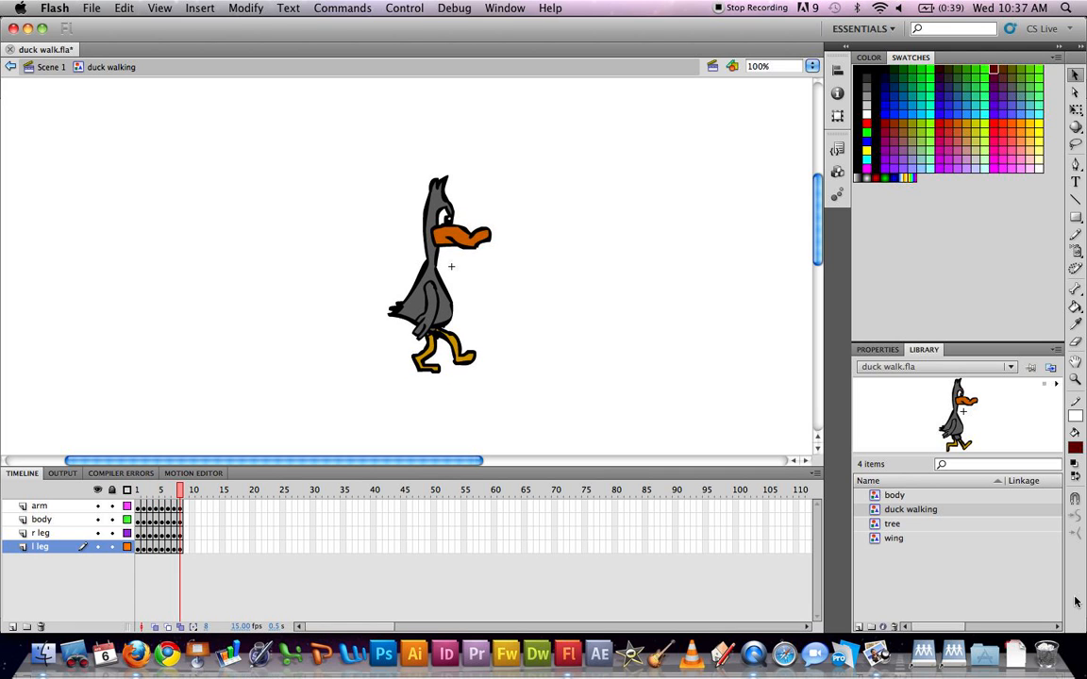
Place a copy of the wing symbol in front of the duck and rotate it about a transformation point moved to its shoulder end.
{"action": "left_click", "coordinate": [891, 540]}
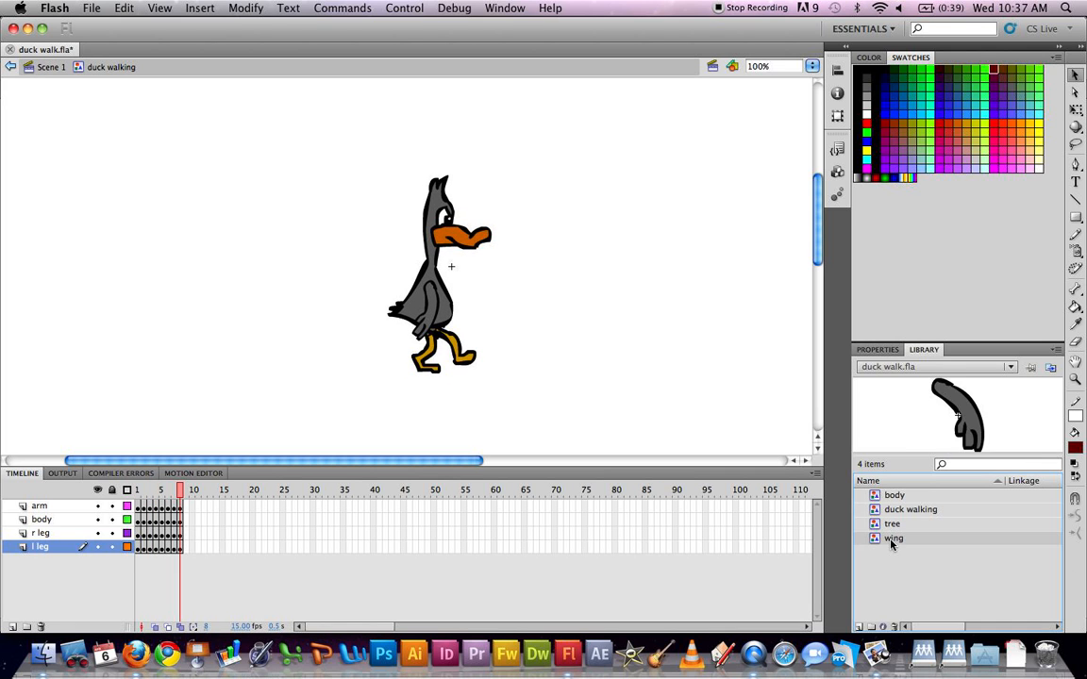
{"action": "left_click_drag", "start_coordinate": [964, 412], "coordinate": [633, 267]}
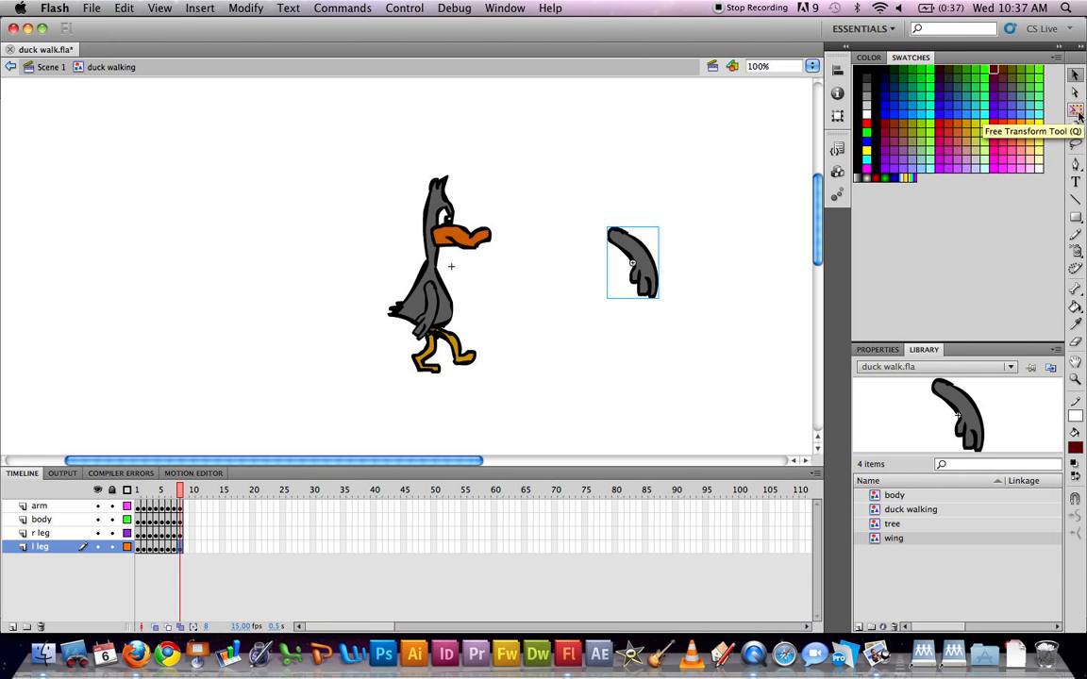
{"action": "left_click", "coordinate": [1076, 111]}
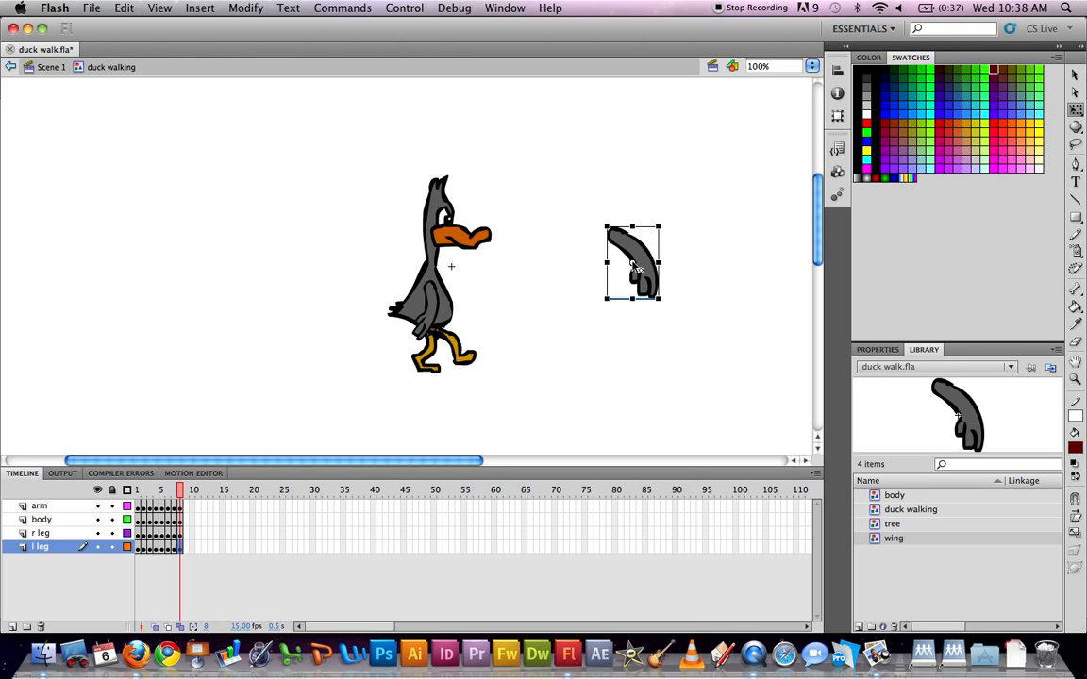
{"action": "left_click_drag", "start_coordinate": [667, 306], "coordinate": [710, 366]}
{"action": "left_click_drag", "start_coordinate": [614, 238], "coordinate": [614, 237]}
{"action": "mouse_move", "coordinate": [669, 308]}
{"action": "left_mouse_down"}
{"action": "mouse_move", "coordinate": [573, 352]}
{"action": "mouse_move", "coordinate": [553, 337]}
{"action": "mouse_move", "coordinate": [698, 315]}
{"action": "mouse_move", "coordinate": [649, 330]}
{"action": "mouse_move", "coordinate": [656, 324]}
{"action": "left_mouse_up"}
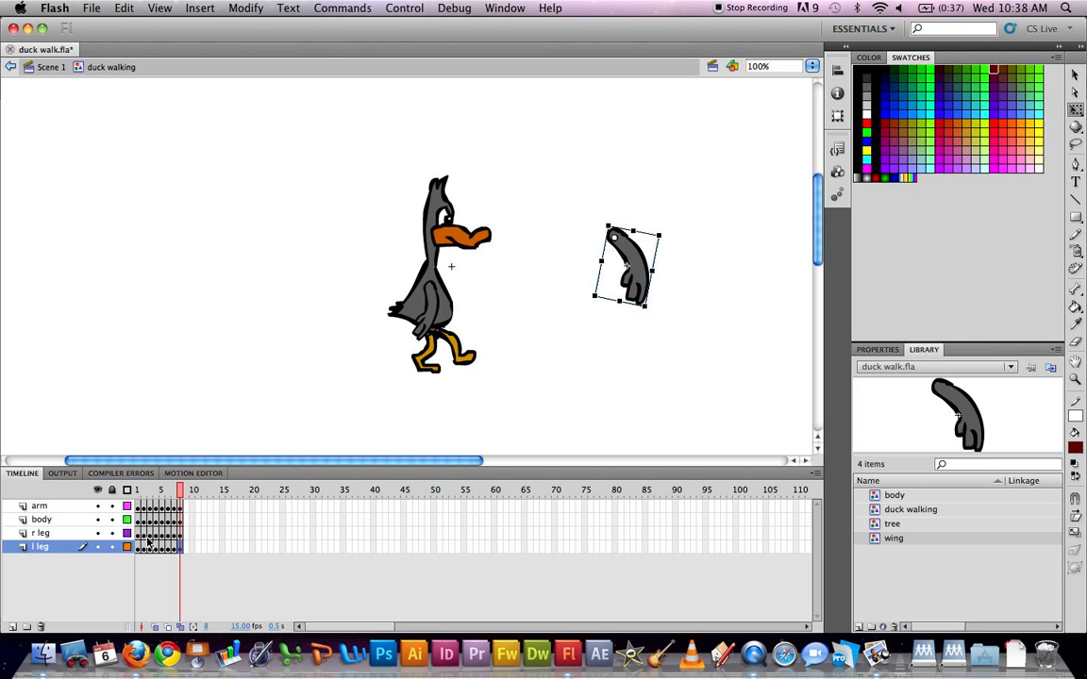
Examine the wing's rotated pose on the arm layer in frames 1 and 2.
{"action": "left_click", "coordinate": [138, 490]}
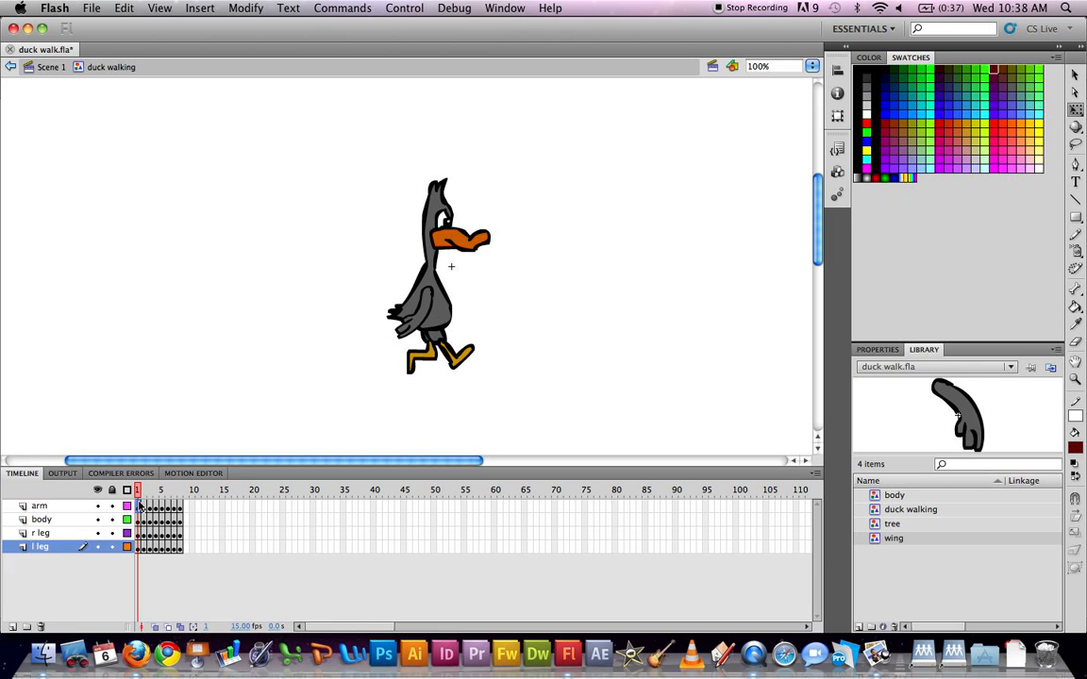
{"action": "left_click", "coordinate": [139, 505]}
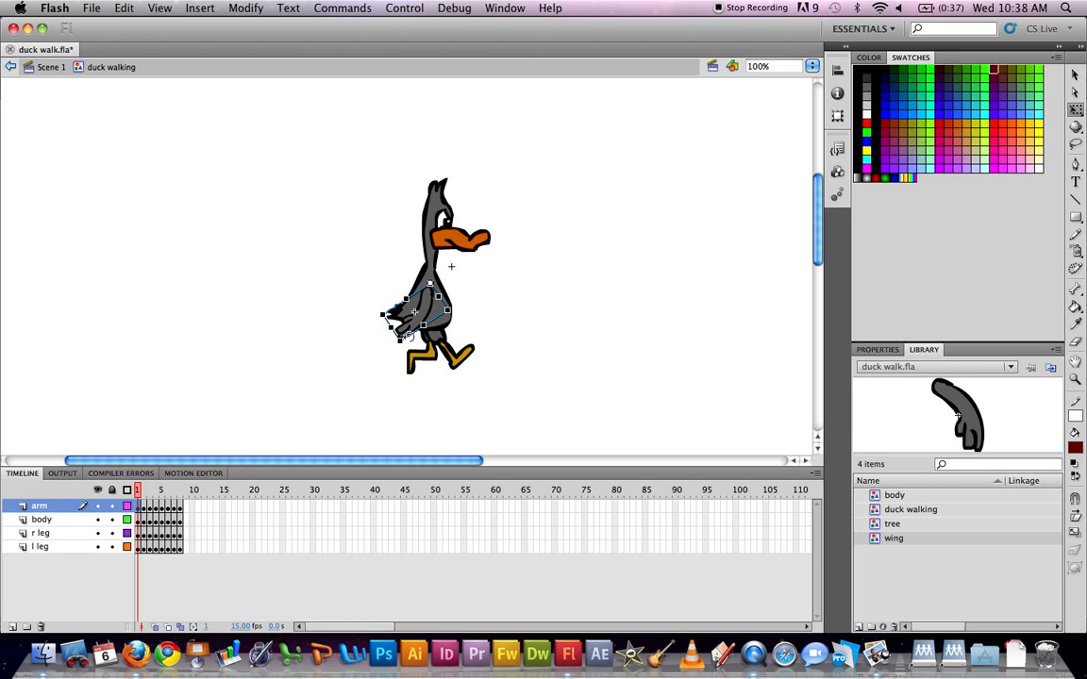
{"action": "left_click", "coordinate": [144, 508]}
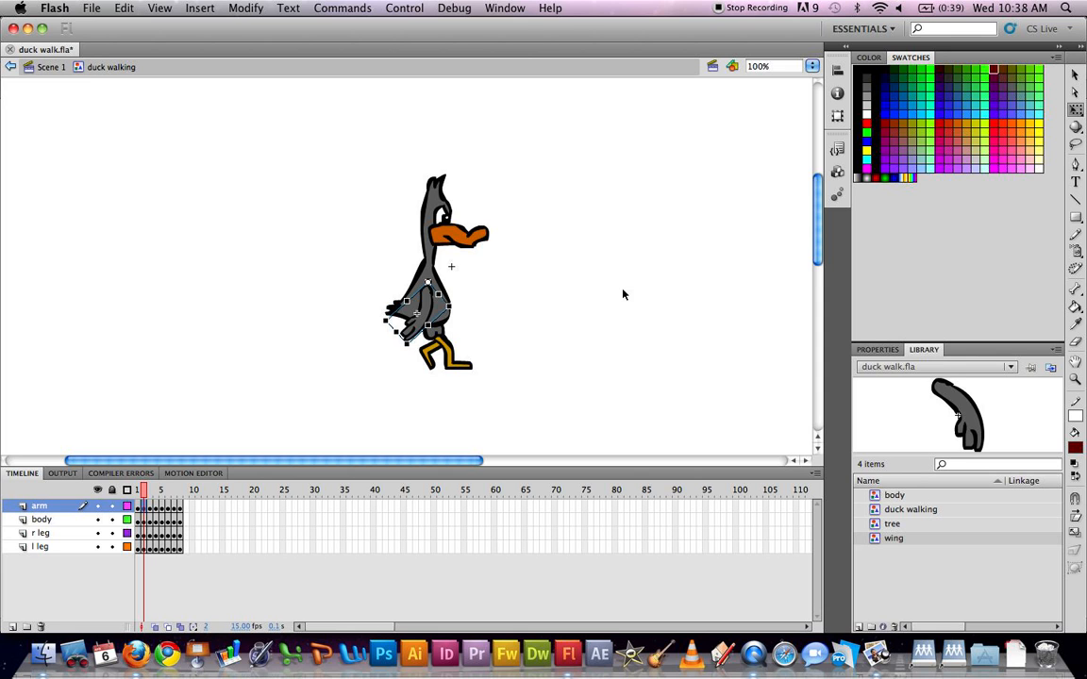
Delete the extra wing copy from frame 8 of the l leg layer.
{"action": "left_click", "coordinate": [179, 508]}
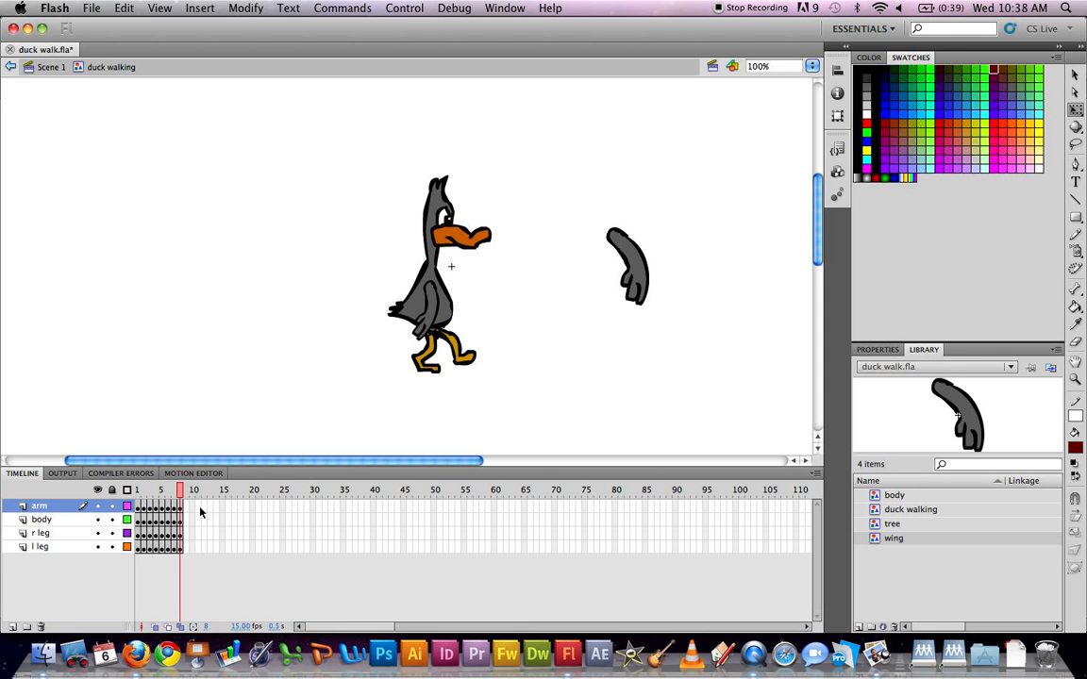
{"action": "left_click_drag", "start_coordinate": [182, 511], "coordinate": [182, 547]}
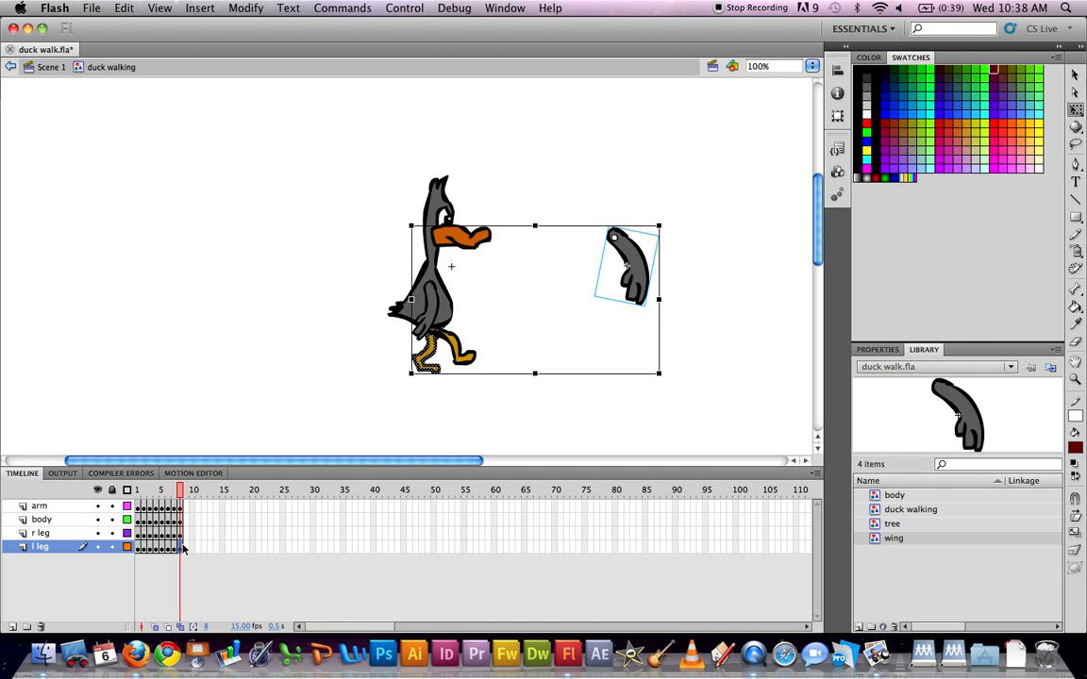
{"action": "left_click", "coordinate": [709, 319]}
{"action": "left_click", "coordinate": [621, 265]}
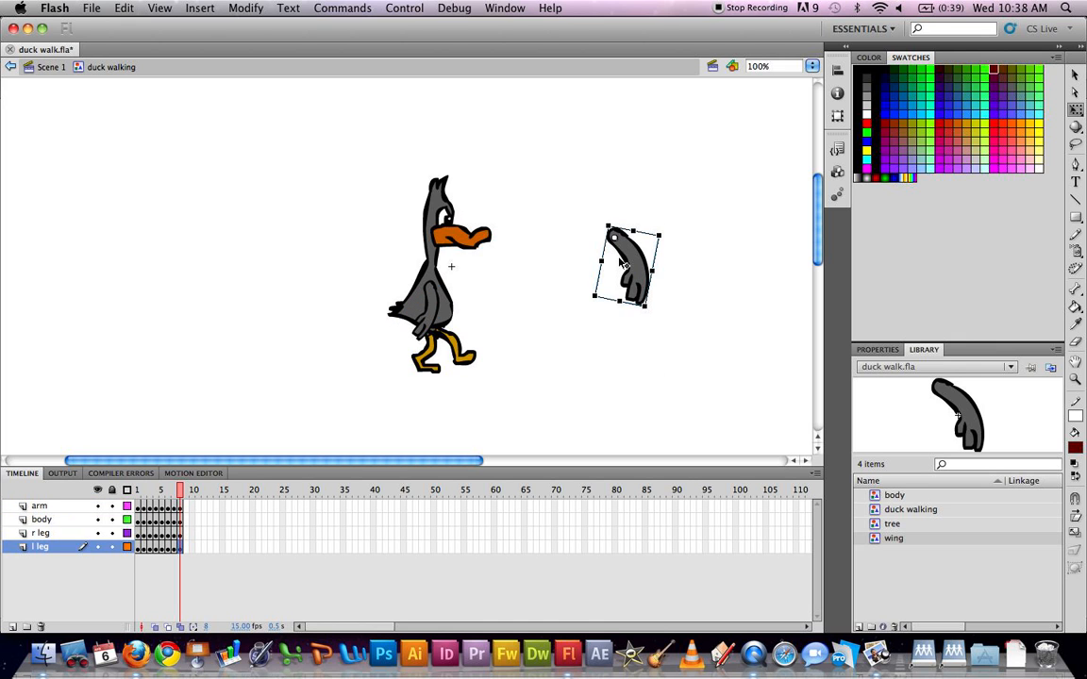
{"action": "key", "text": "Delete"}
Play the walk cycle, examine the wing's poses in frames 4 and 5 of the arm layer, and scrub back to frame 1.
{"action": "key", "text": "Return"}
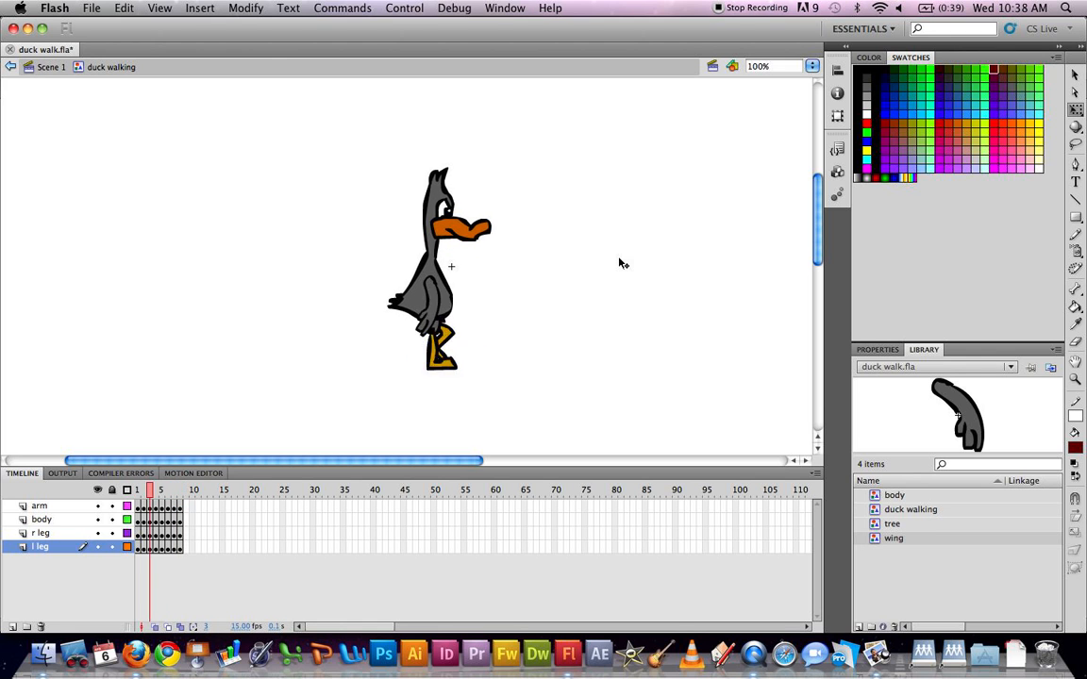
{"action": "left_click", "coordinate": [159, 506]}
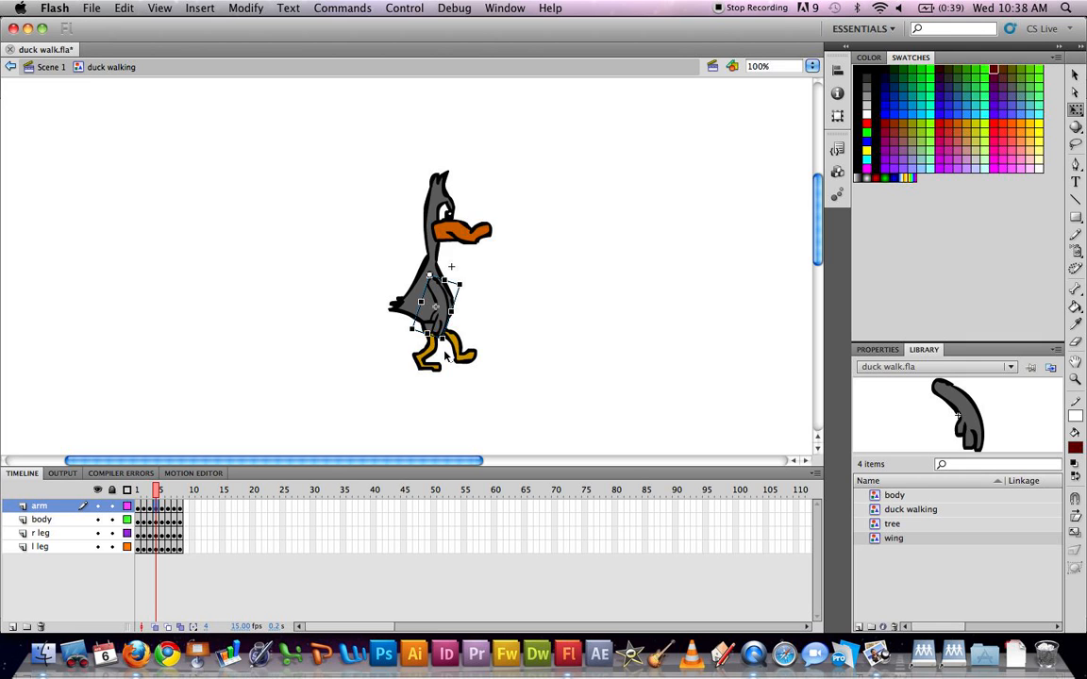
{"action": "left_click", "coordinate": [162, 506]}
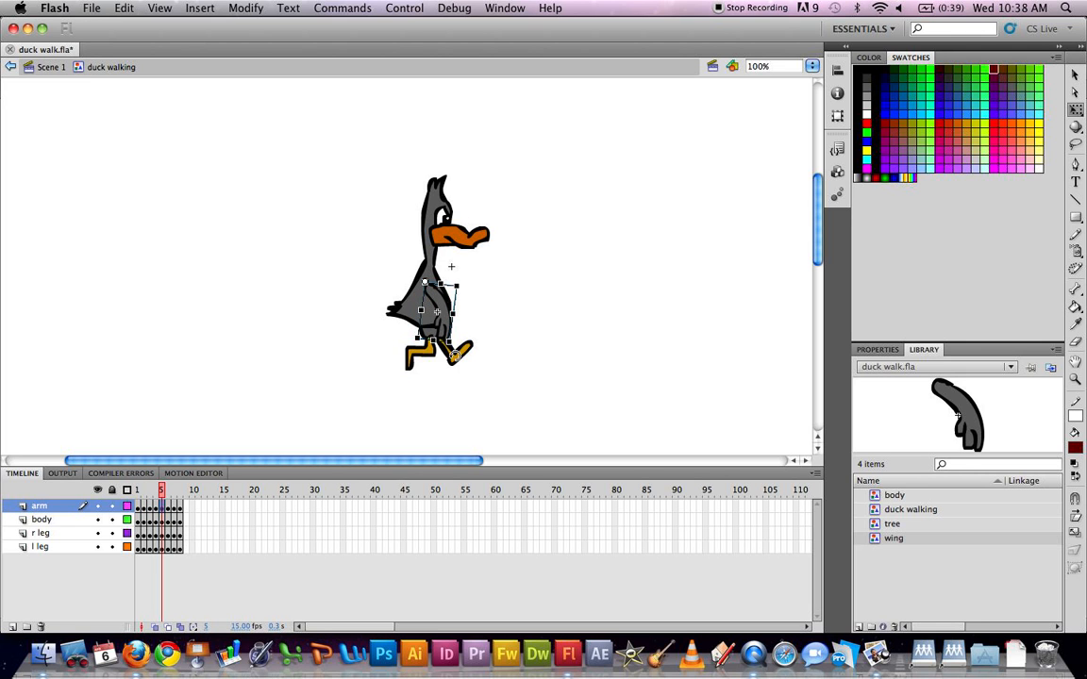
{"action": "left_click_drag", "start_coordinate": [455, 352], "coordinate": [454, 352]}
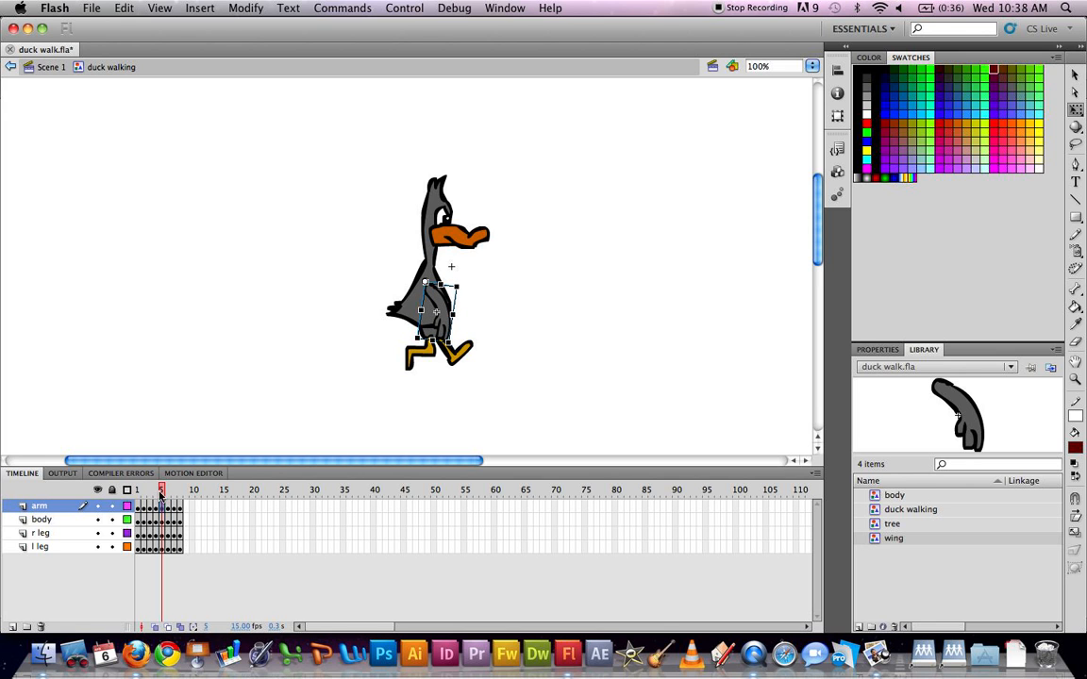
{"action": "mouse_move", "coordinate": [162, 490]}
{"action": "left_mouse_down"}
{"action": "mouse_move", "coordinate": [174, 489]}
{"action": "mouse_move", "coordinate": [144, 491]}
{"action": "left_mouse_up"}
{"action": "left_click", "coordinate": [404, 421]}
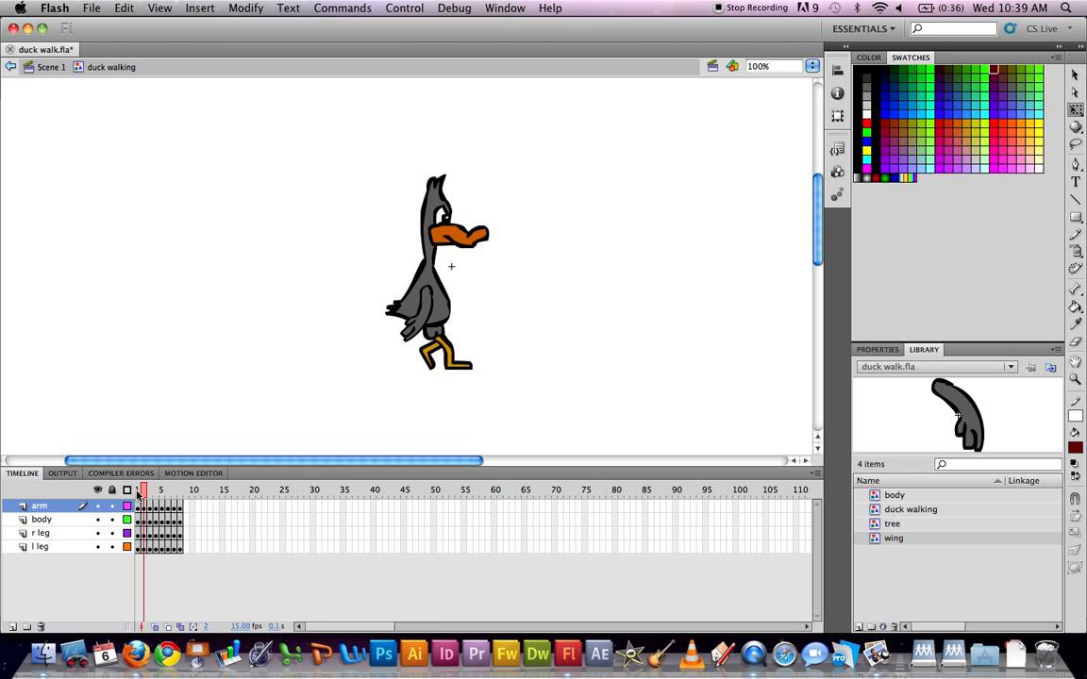
{"action": "left_click_drag", "start_coordinate": [144, 491], "coordinate": [121, 448]}
Return to Scene 1, test the movie and close the preview.
{"action": "left_click", "coordinate": [51, 68]}
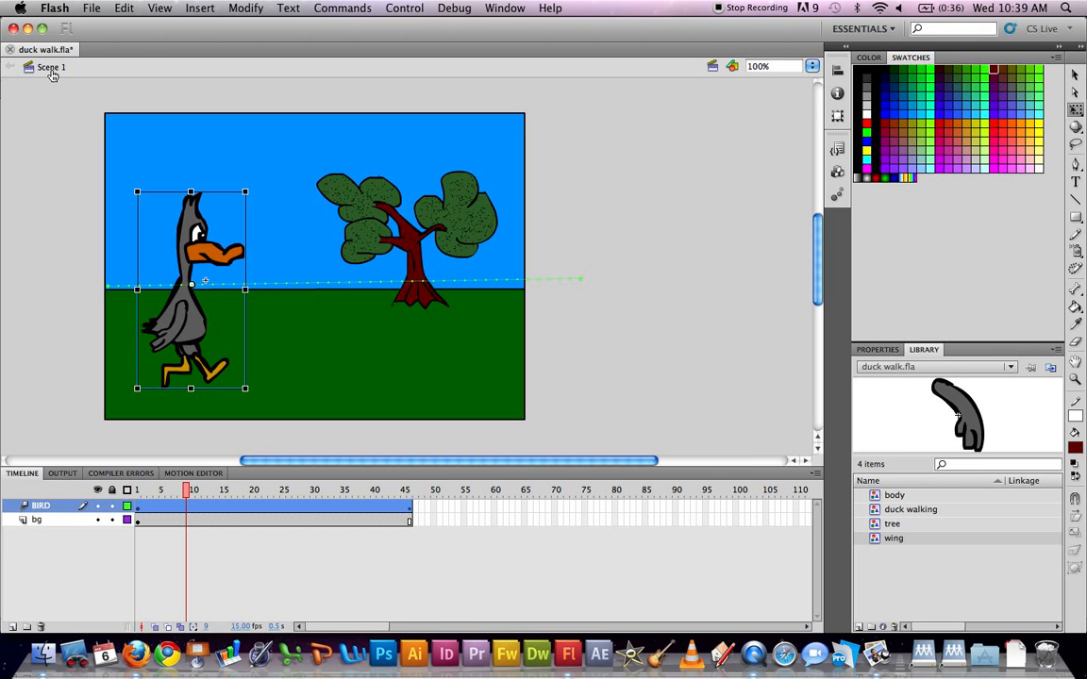
{"action": "key", "text": "super+Return"}
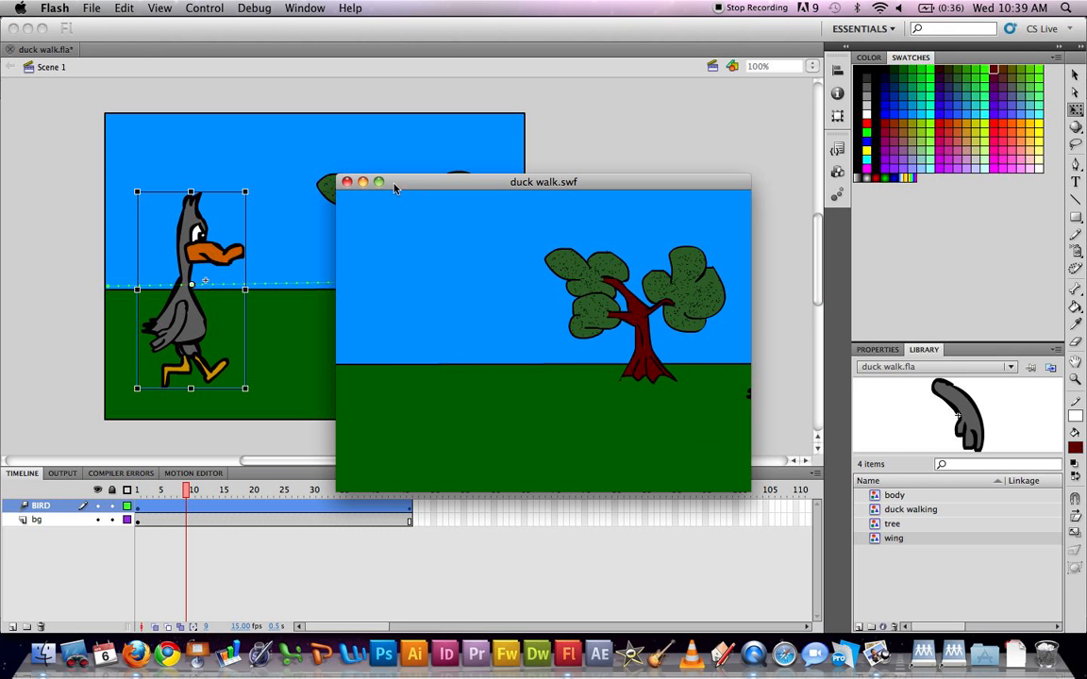
{"action": "left_click", "coordinate": [347, 183]}
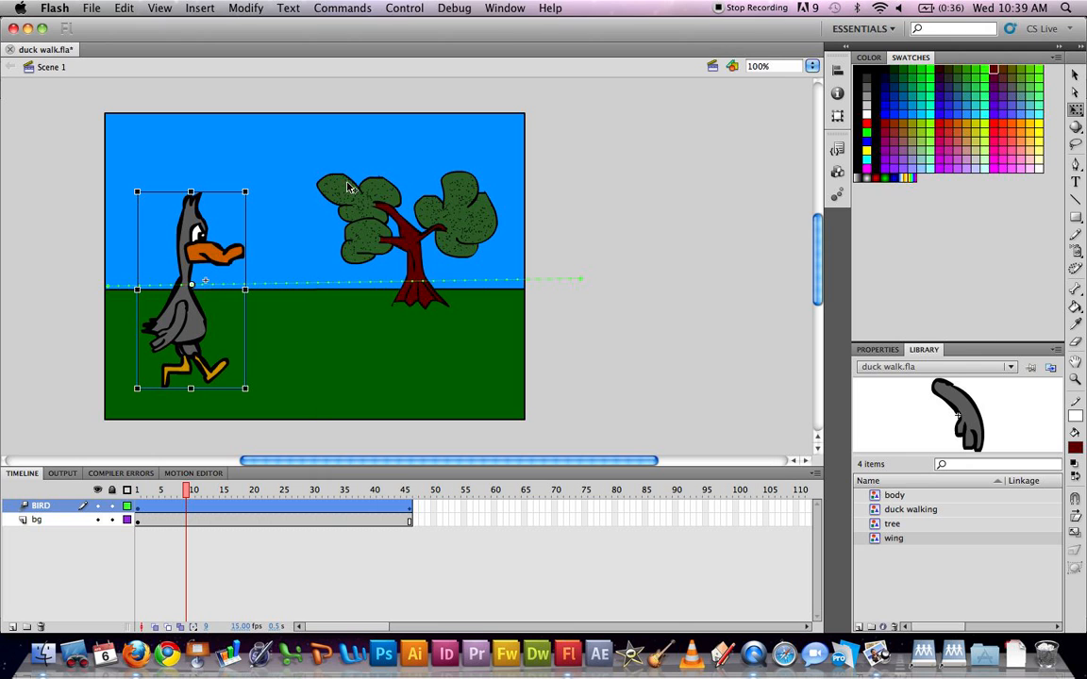
Reopen the duck walking symbol and add a new layer beneath the l leg layer.
{"action": "left_click", "coordinate": [732, 66]}
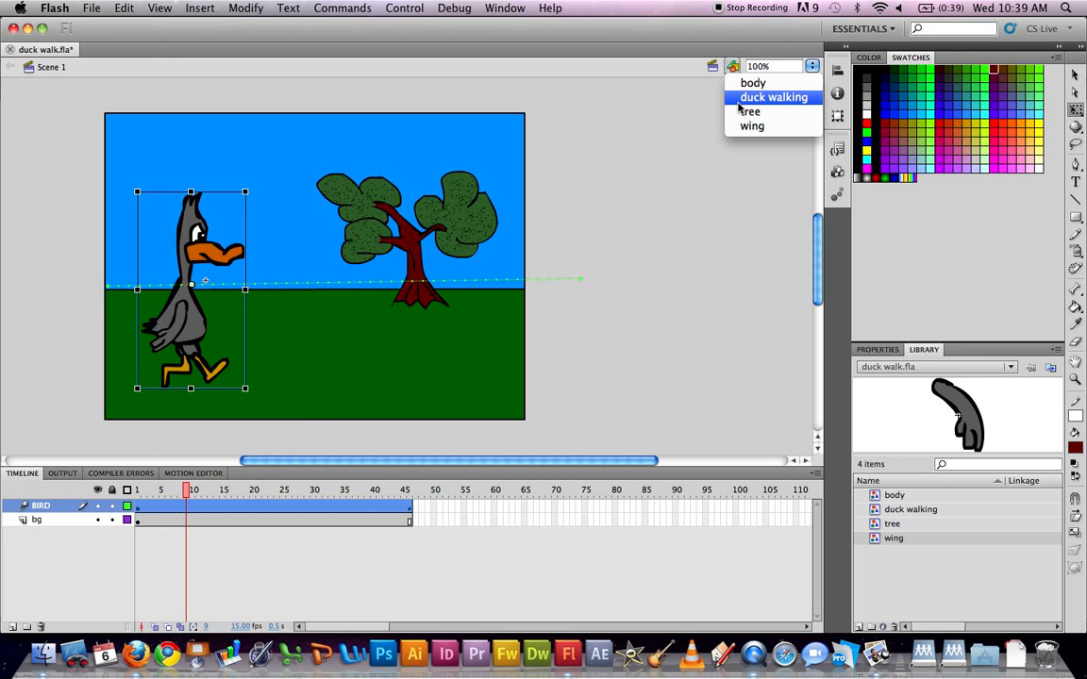
{"action": "left_click", "coordinate": [739, 102]}
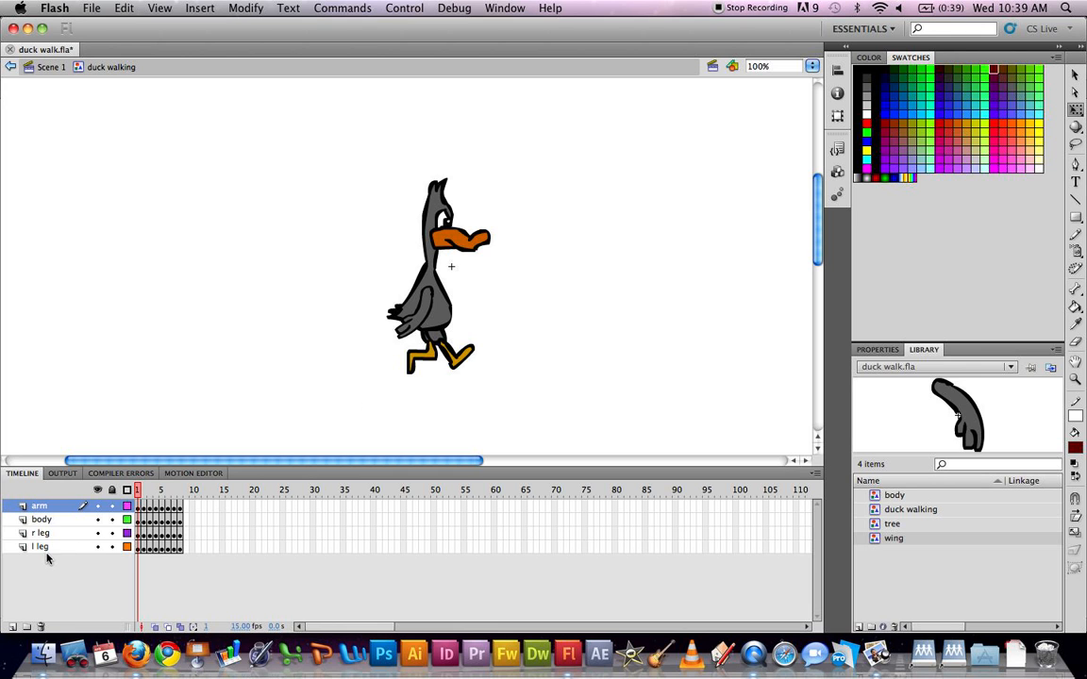
{"action": "left_click", "coordinate": [13, 626]}
{"action": "left_click_drag", "start_coordinate": [40, 507], "coordinate": [40, 593]}
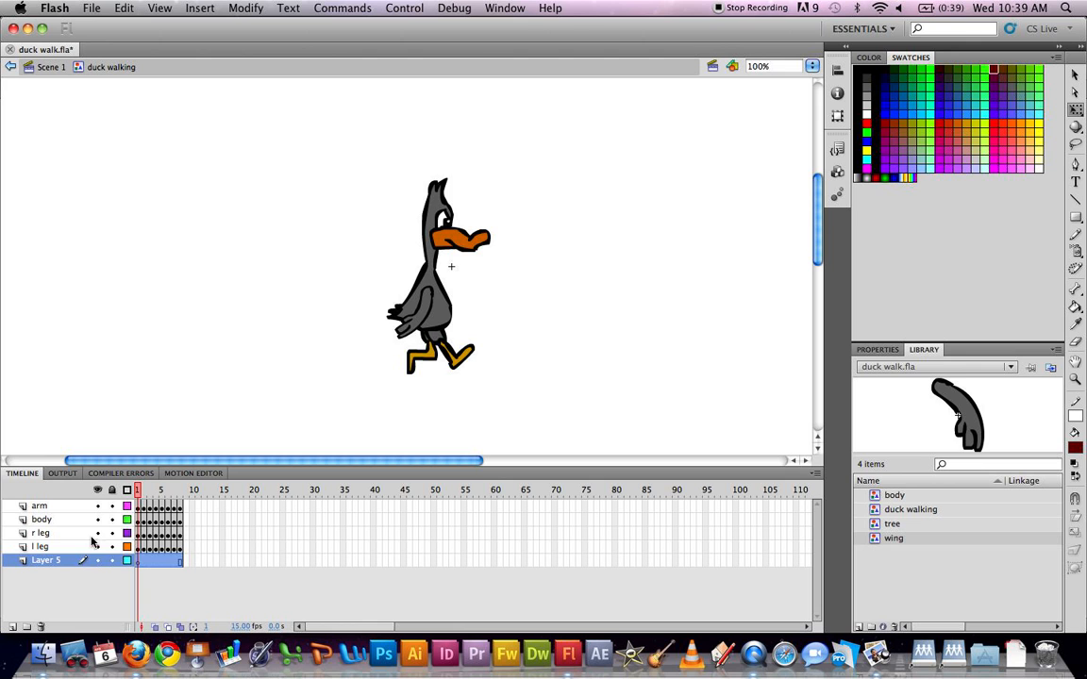
Try painting a dark grey ground shadow behind the duck's feet in frame 1 of Layer 5, and undo it.
{"action": "left_click", "coordinate": [138, 561]}
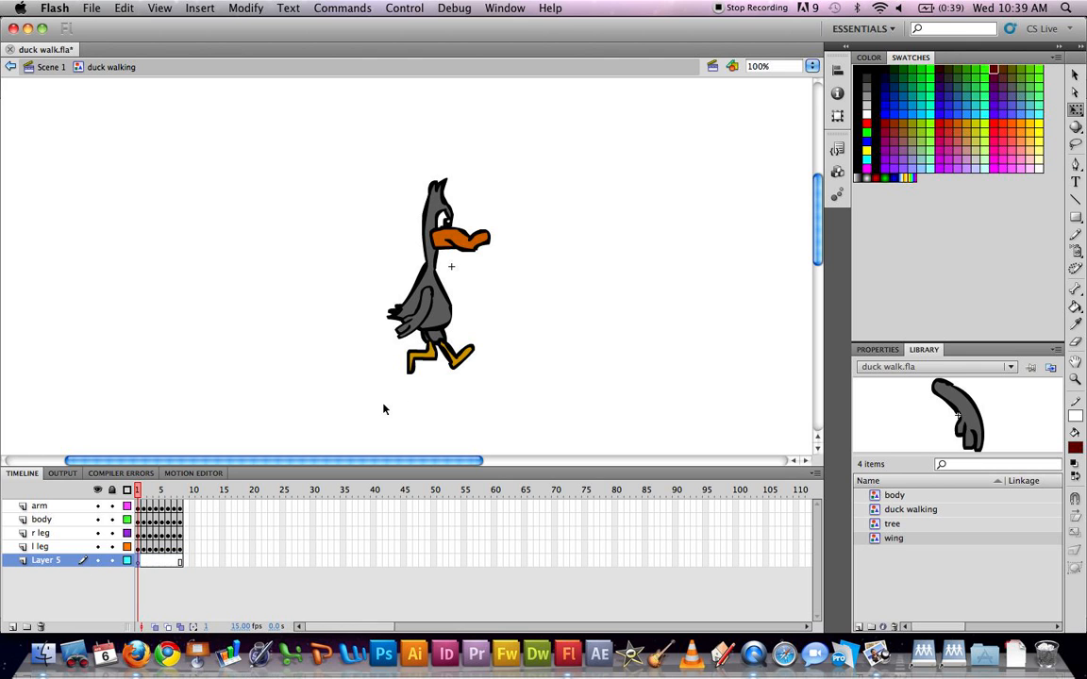
{"action": "left_click", "coordinate": [1076, 445]}
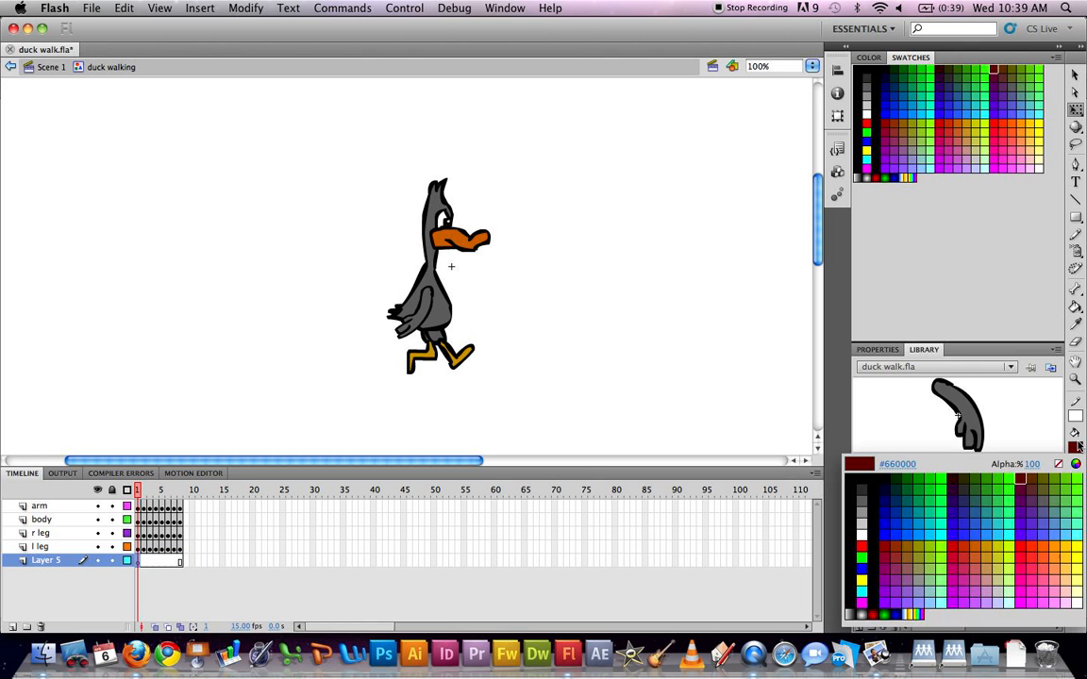
{"action": "left_click", "coordinate": [862, 501]}
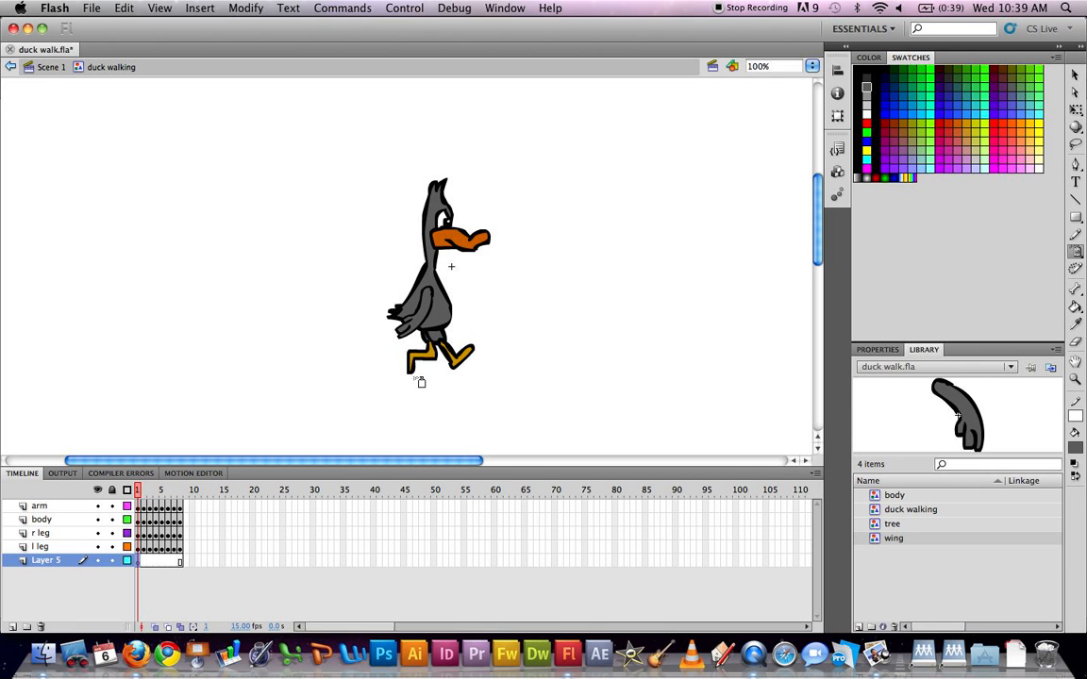
{"action": "left_click", "coordinate": [1076, 250]}
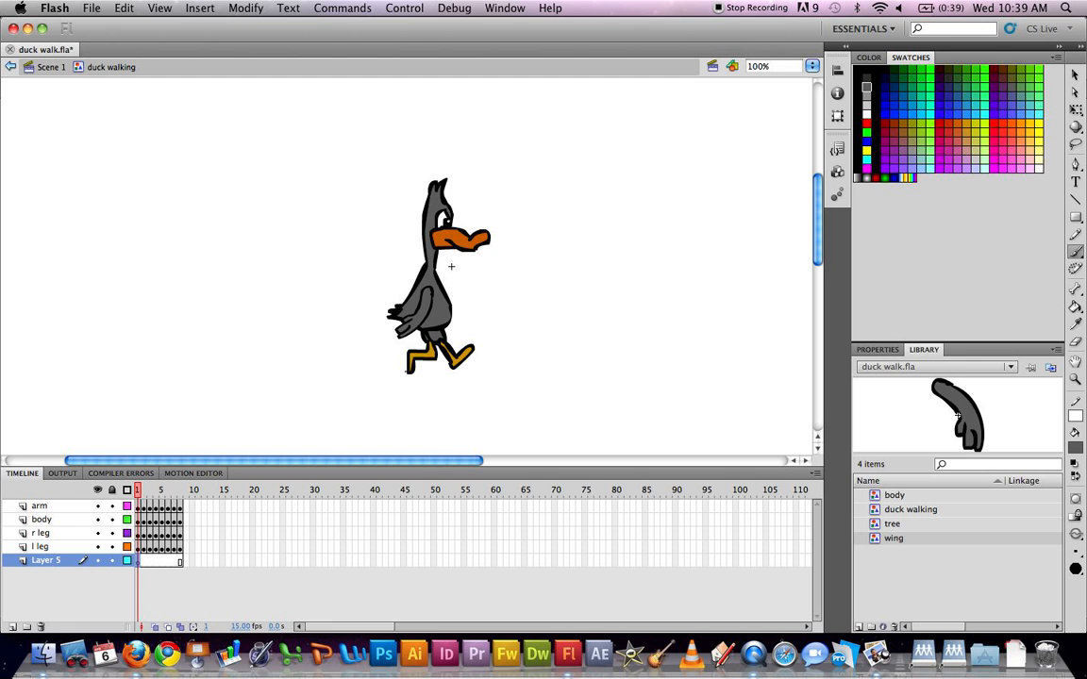
{"action": "mouse_move", "coordinate": [408, 371]}
{"action": "left_mouse_down"}
{"action": "mouse_move", "coordinate": [330, 377]}
{"action": "mouse_move", "coordinate": [420, 375]}
{"action": "left_mouse_up"}
{"action": "key", "text": "k"}
{"action": "left_click", "coordinate": [381, 373]}
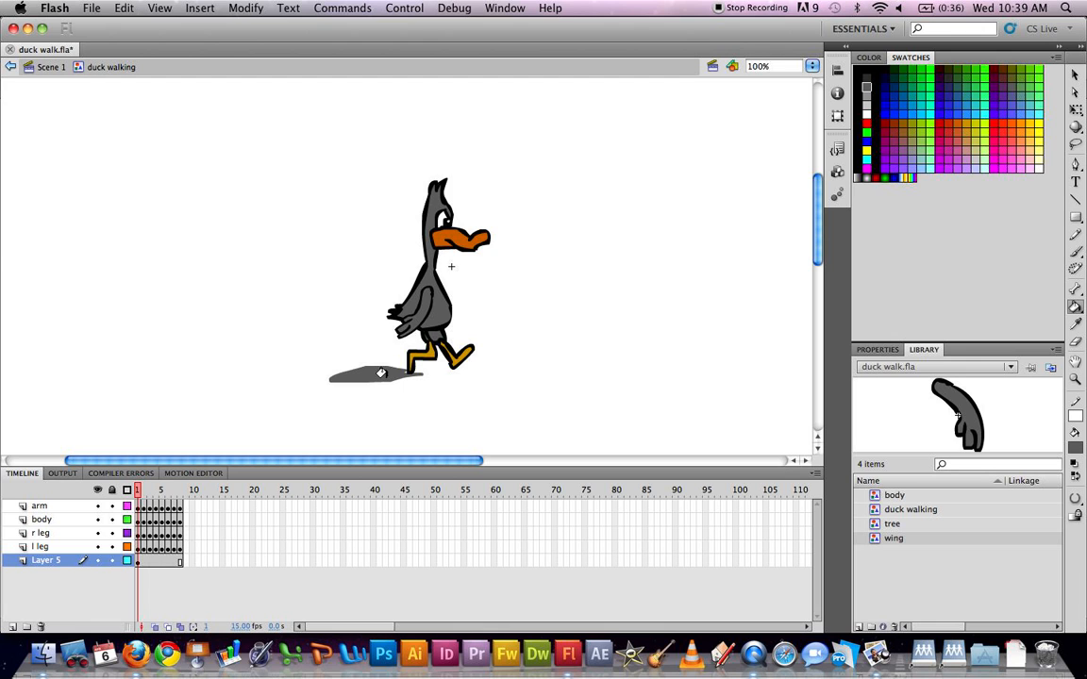
{"action": "key", "text": "b"}
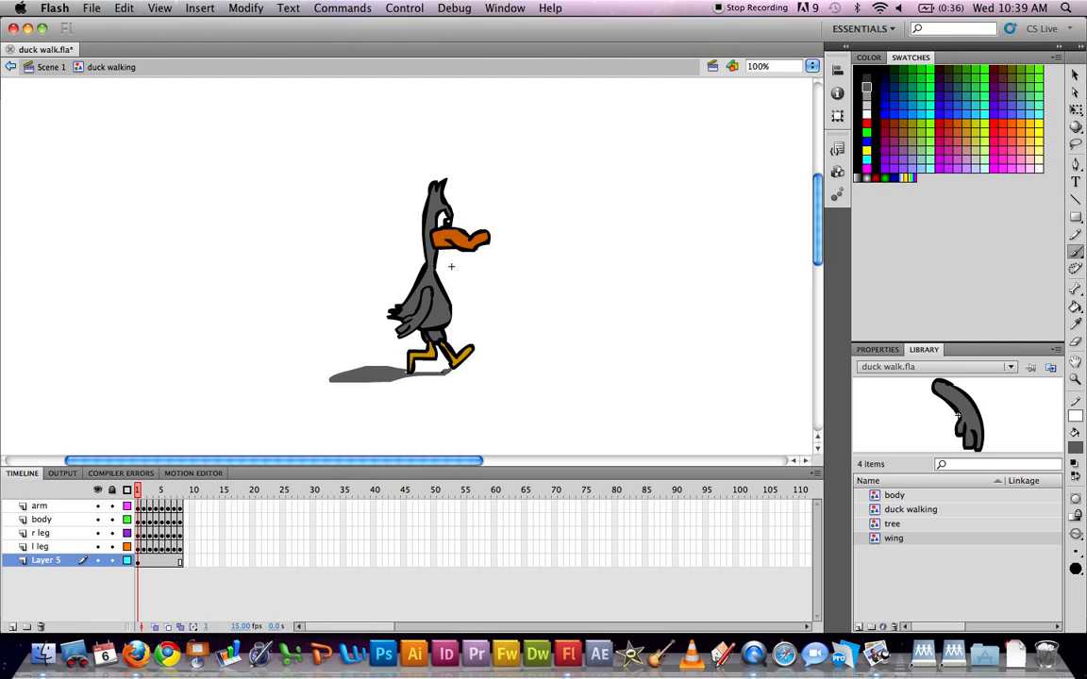
{"action": "key", "text": "super+z"}
{"action": "key", "text": "super+z"}
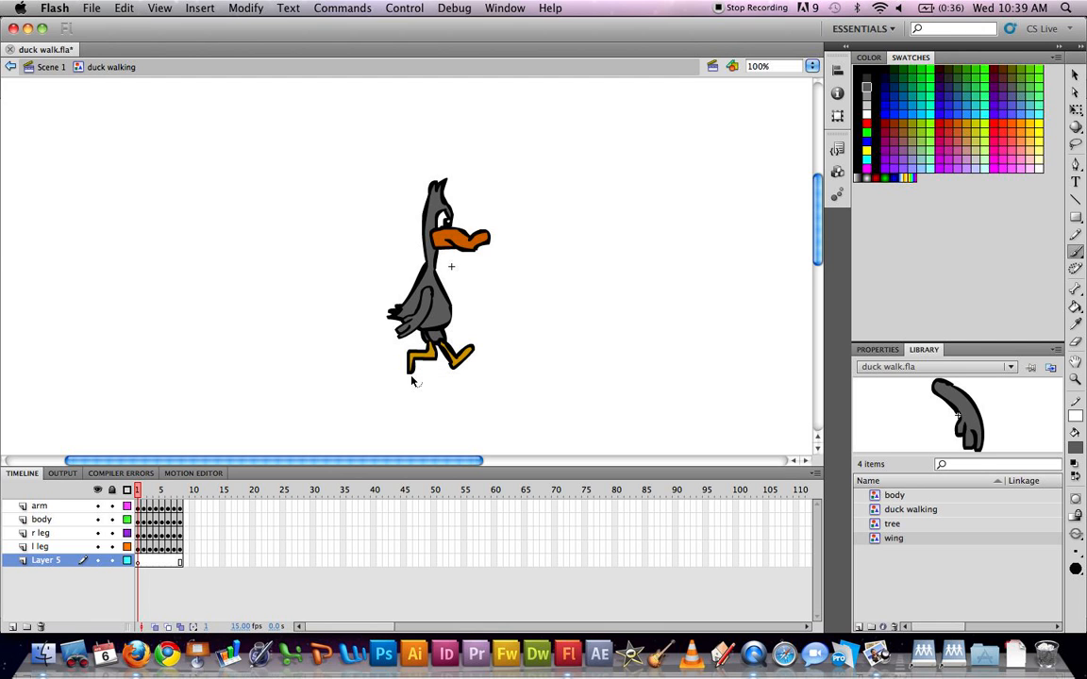
Paint a solid black shadow on Layer 5, stretching along the ground from the duck's feet to behind it.
{"action": "left_click", "coordinate": [1075, 466]}
{"action": "left_click", "coordinate": [1076, 478]}
{"action": "left_click_drag", "start_coordinate": [451, 373], "coordinate": [336, 374]}
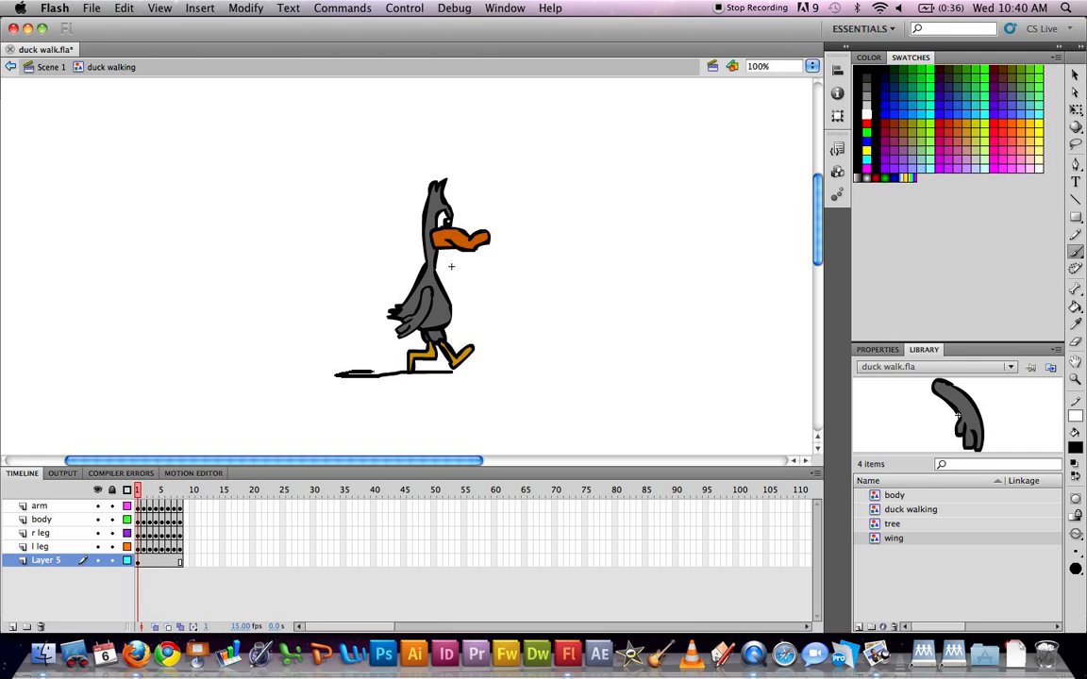
{"action": "left_click_drag", "start_coordinate": [381, 374], "coordinate": [407, 370]}
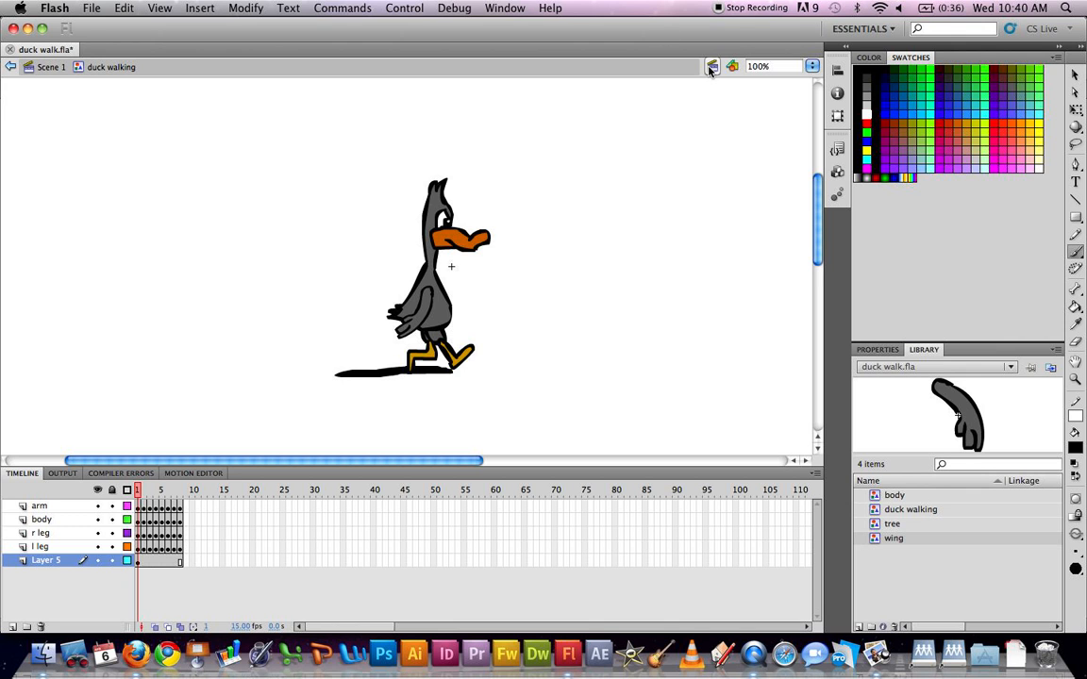
Return to Scene 1 and test the movie with the duck's new shadow, closing the preview.
{"action": "mouse_move", "coordinate": [138, 491]}
{"action": "left_mouse_down"}
{"action": "mouse_move", "coordinate": [182, 492]}
{"action": "mouse_move", "coordinate": [137, 491]}
{"action": "left_mouse_up"}
{"action": "left_click", "coordinate": [51, 67]}
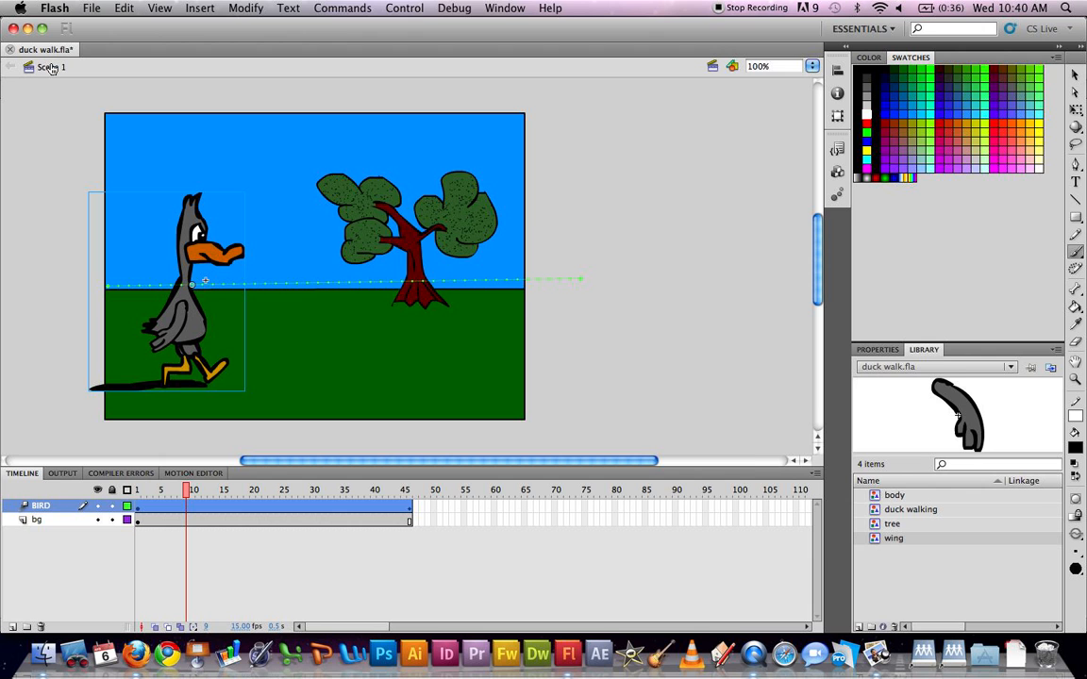
{"action": "key", "text": "super+Return"}
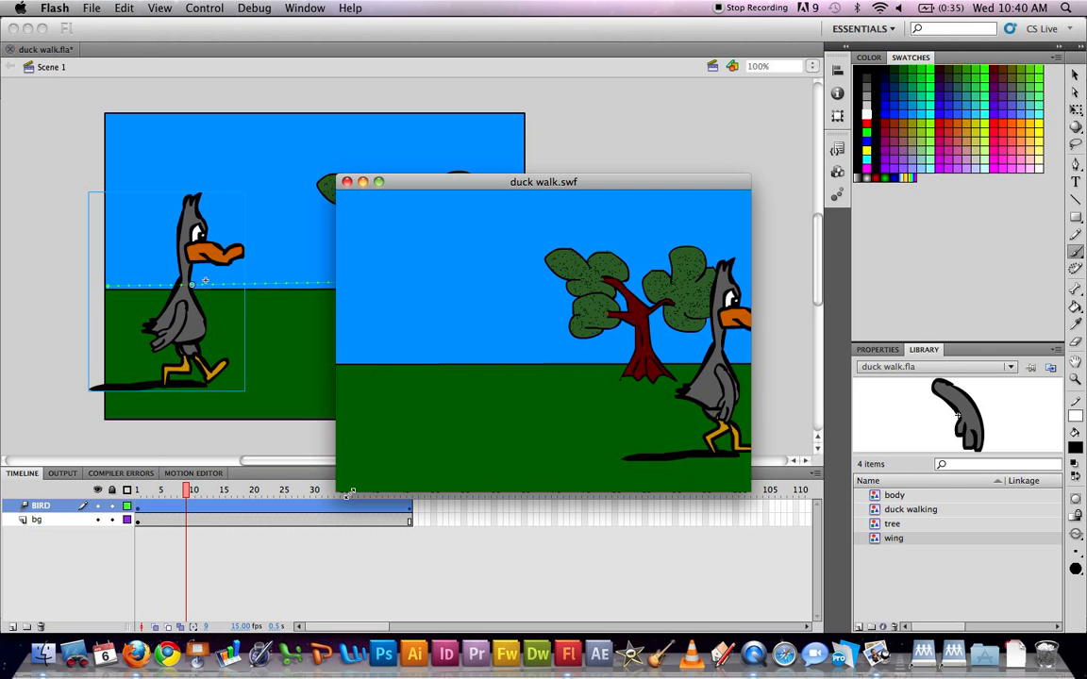
{"action": "left_click", "coordinate": [347, 182]}
Paint a solid black ground shadow on the bg layer, stretching from the tree trunk's base toward the duck, and test the movie.
{"action": "left_click", "coordinate": [138, 525]}
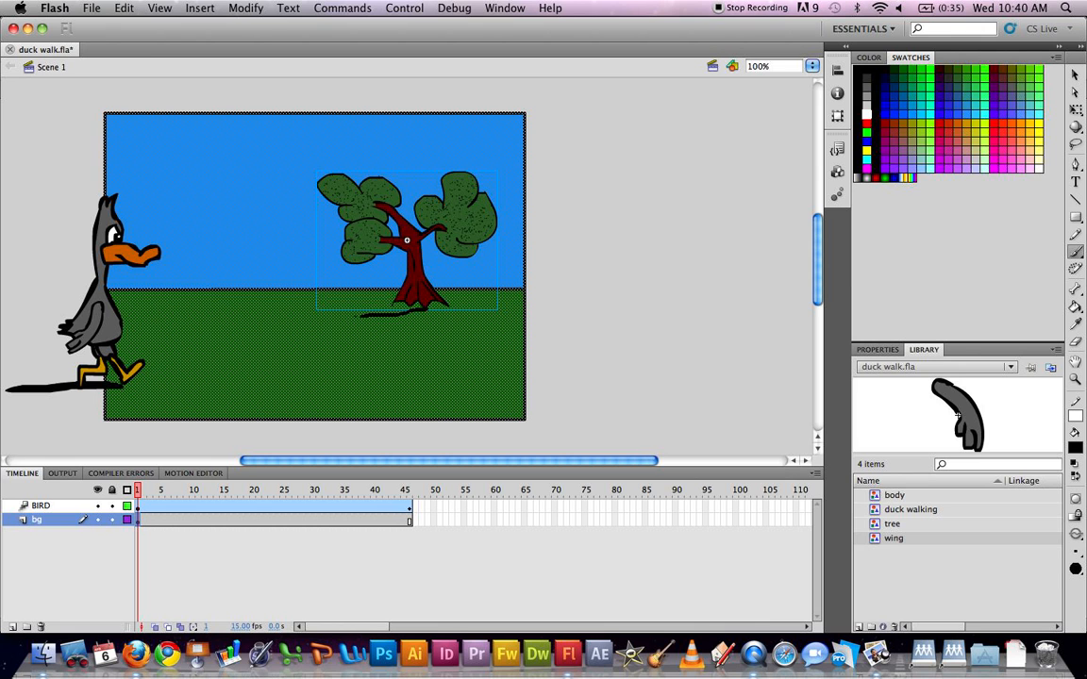
{"action": "left_click", "coordinate": [393, 303]}
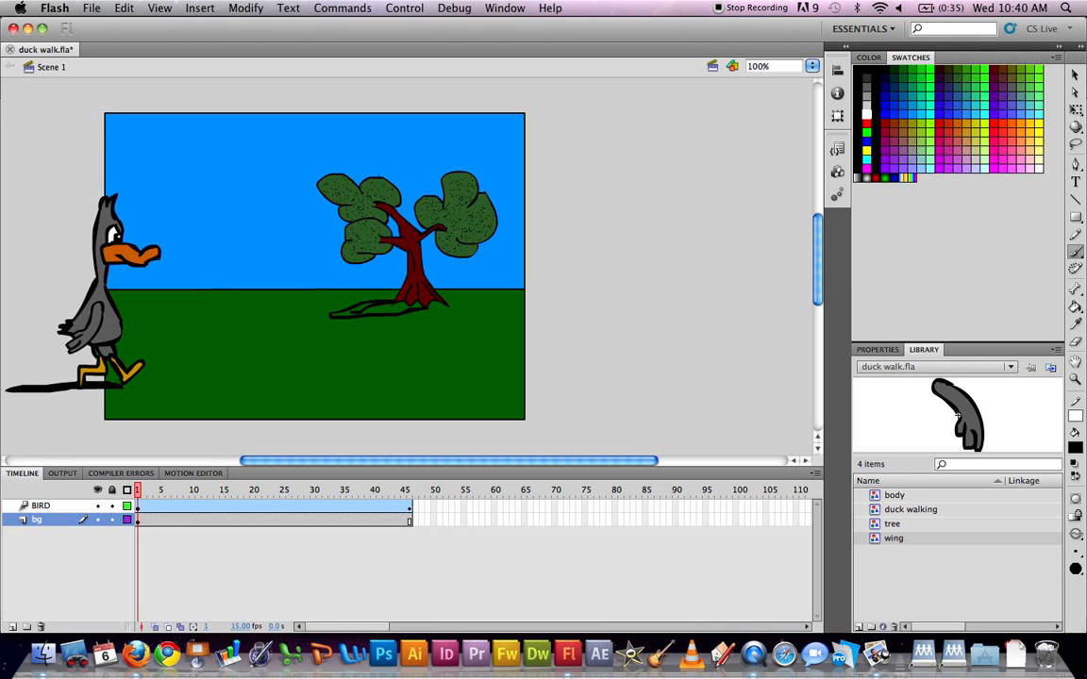
{"action": "key", "text": "k"}
{"action": "left_click", "coordinate": [382, 302]}
{"action": "key", "text": "super+z"}
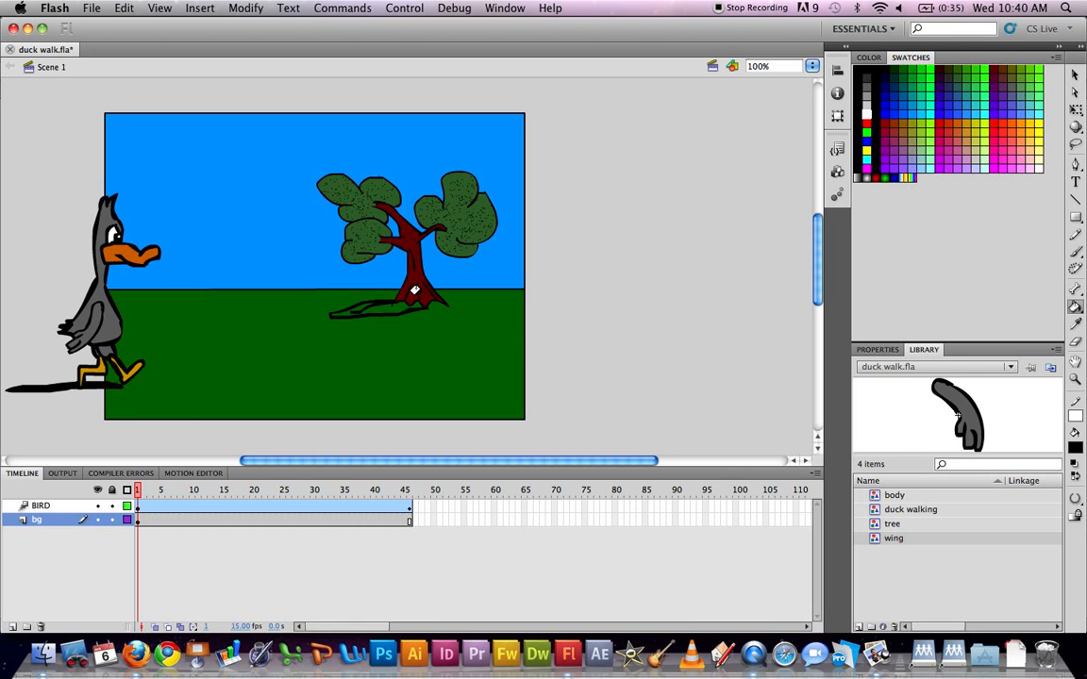
{"action": "key", "text": "b"}
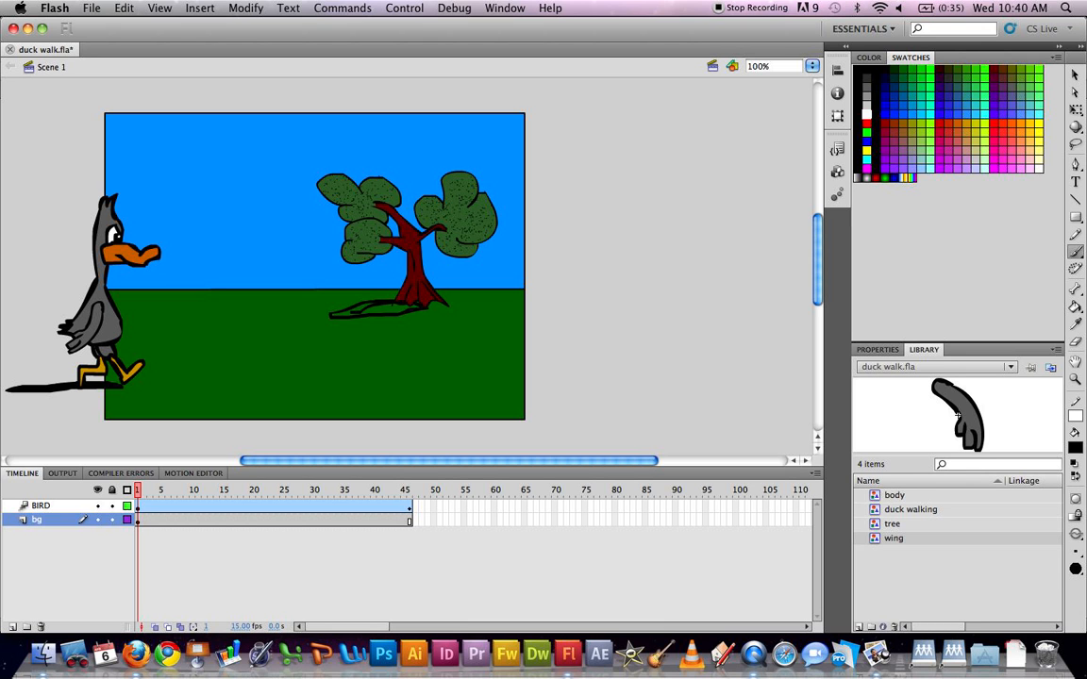
{"action": "key", "text": "k"}
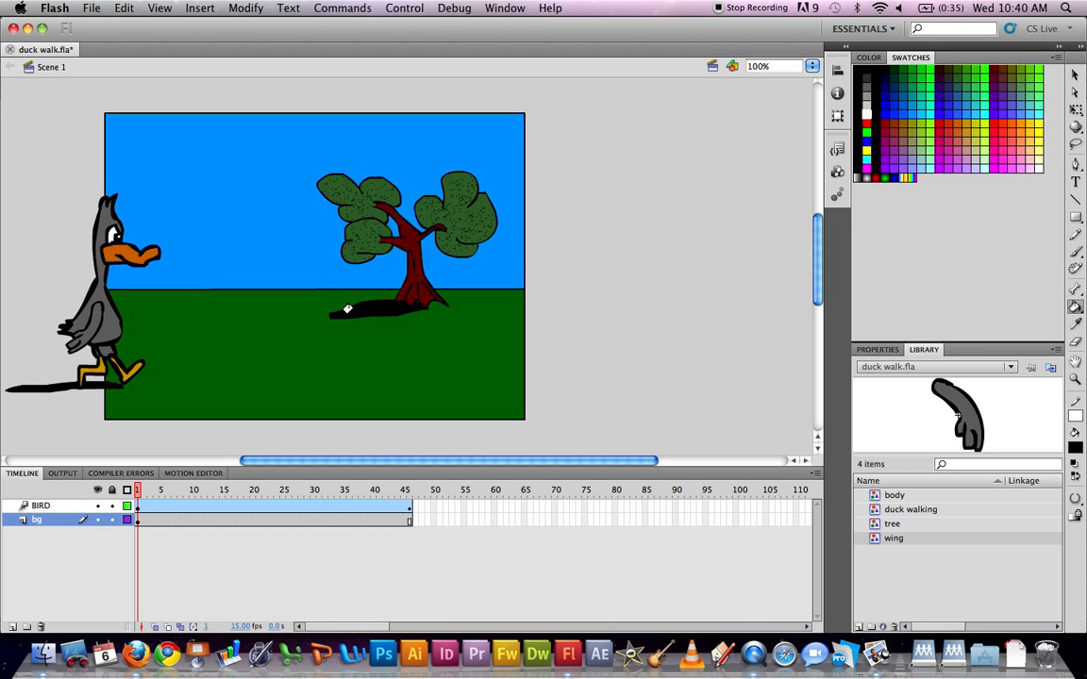
{"action": "key", "text": "super+Return"}
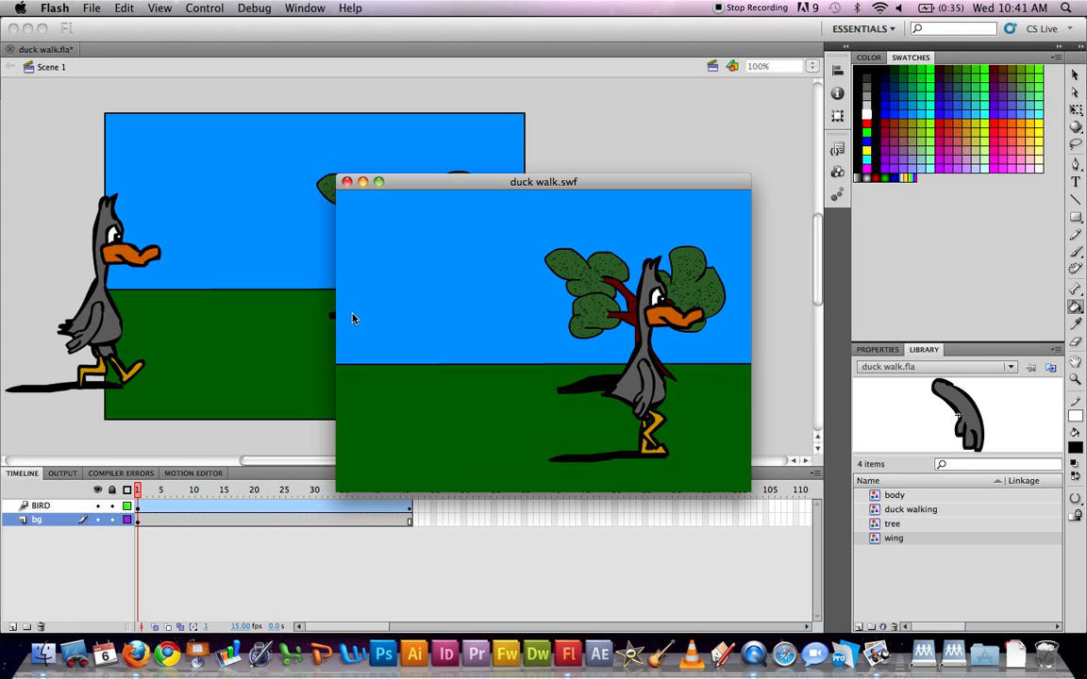
{"action": "left_click", "coordinate": [348, 182]}
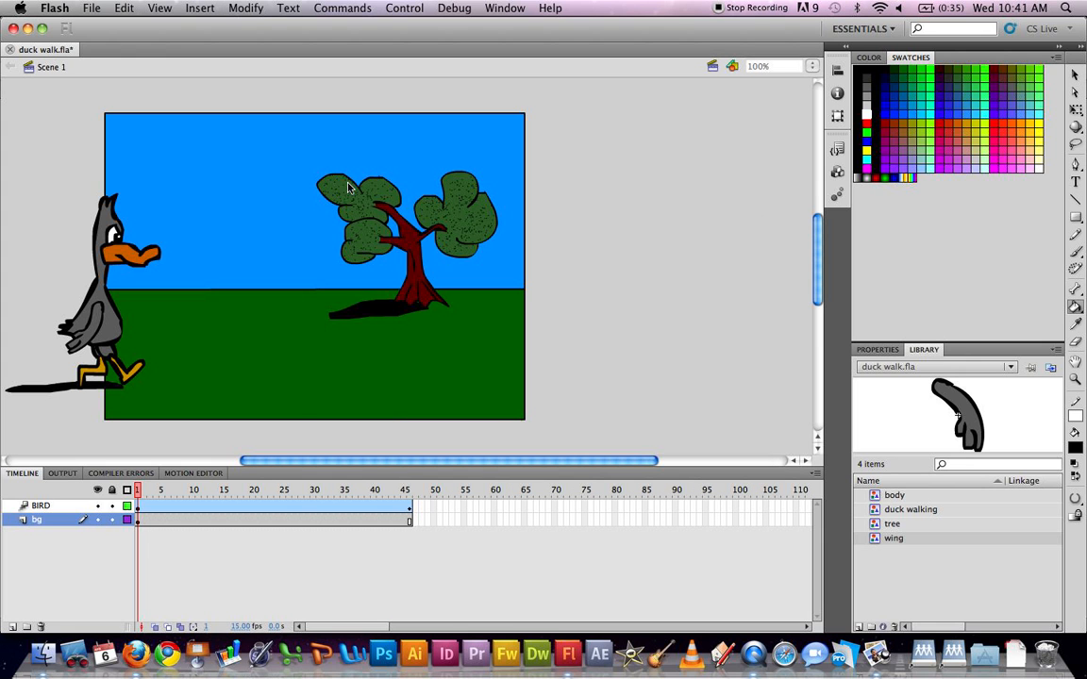
Draw a yellow circular sun without an outline in the sky above the tree on the bg layer, and test the movie.
{"action": "left_click", "coordinate": [140, 522]}
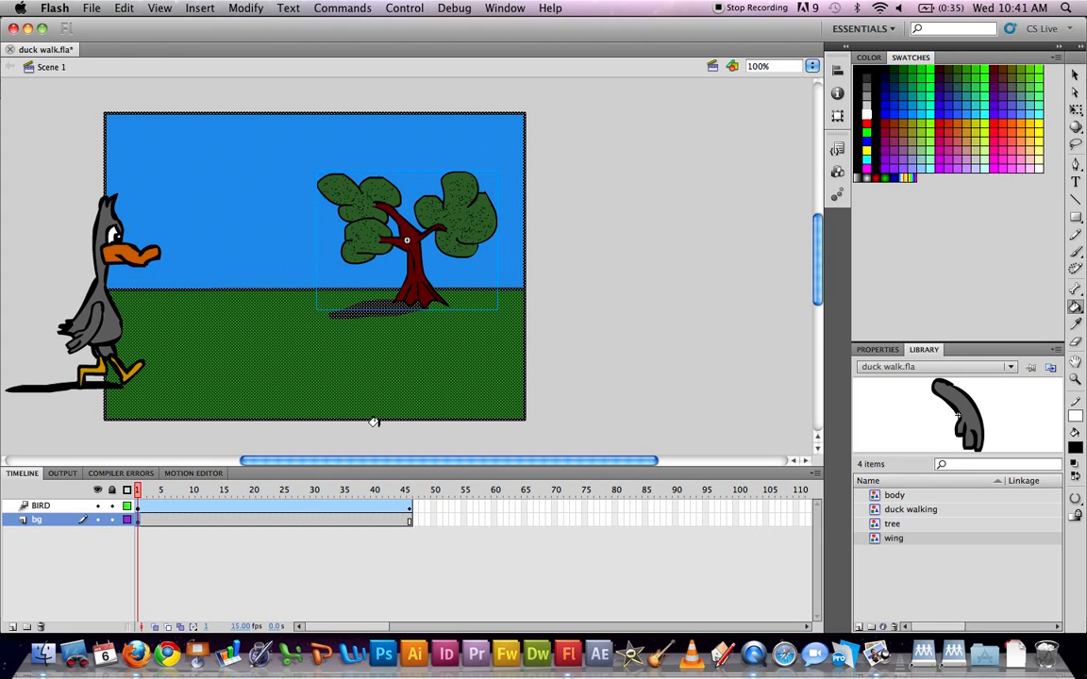
{"action": "left_click", "coordinate": [1078, 220]}
{"action": "left_click", "coordinate": [1075, 222]}
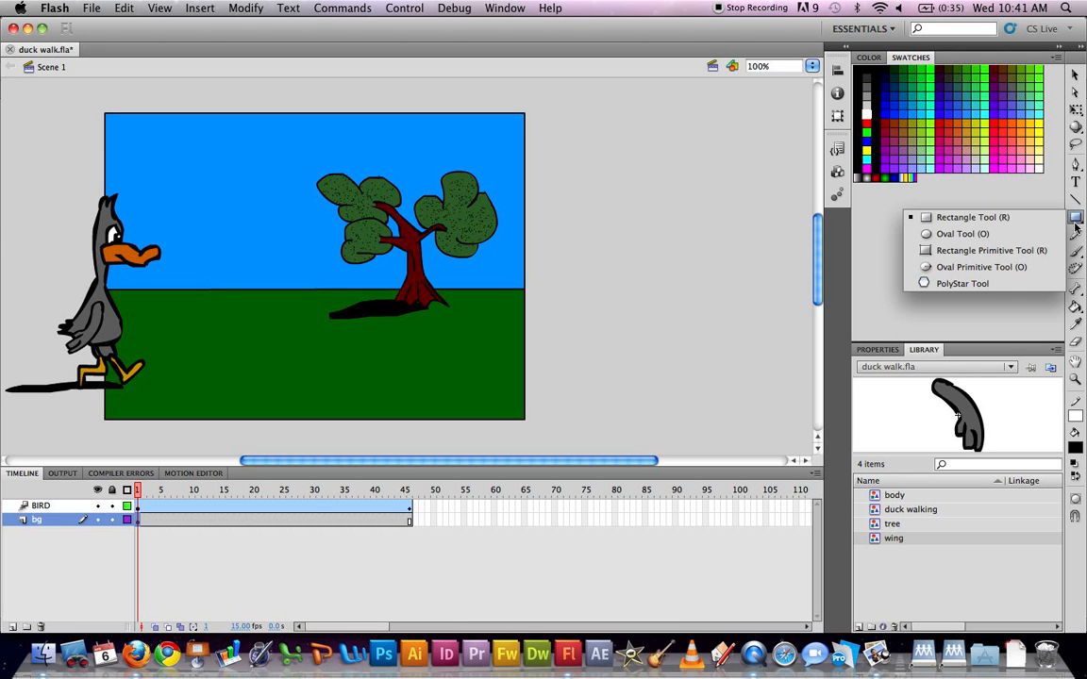
{"action": "left_click", "coordinate": [1020, 235]}
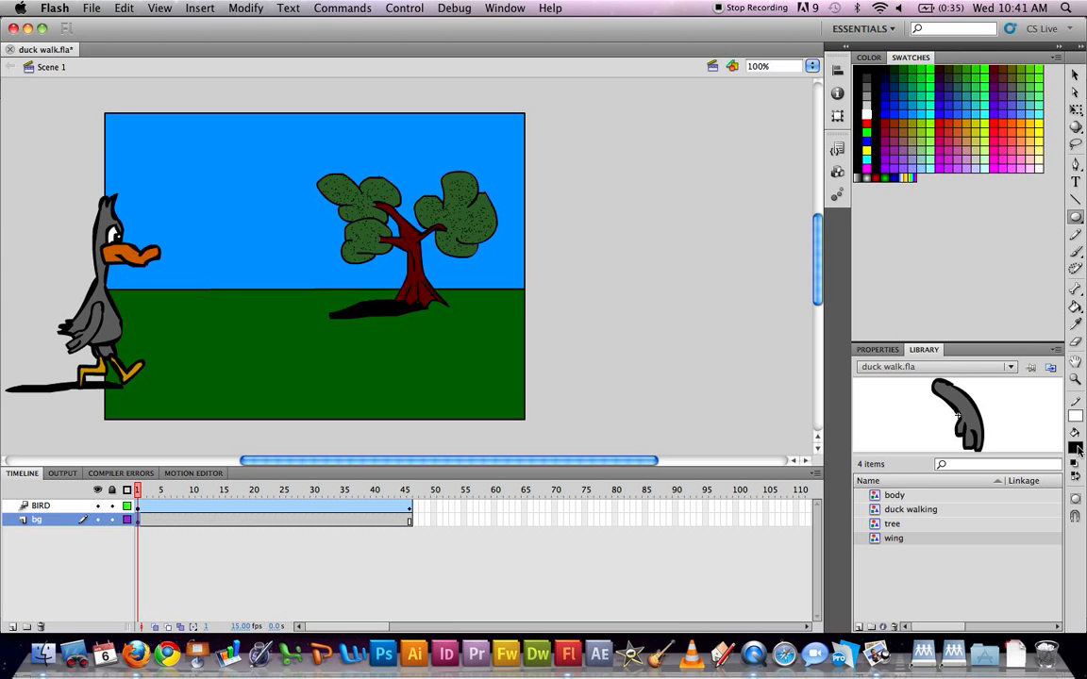
{"action": "left_click", "coordinate": [1075, 447]}
{"action": "left_click", "coordinate": [861, 576]}
{"action": "left_click", "coordinate": [1075, 416]}
{"action": "left_click", "coordinate": [1057, 432]}
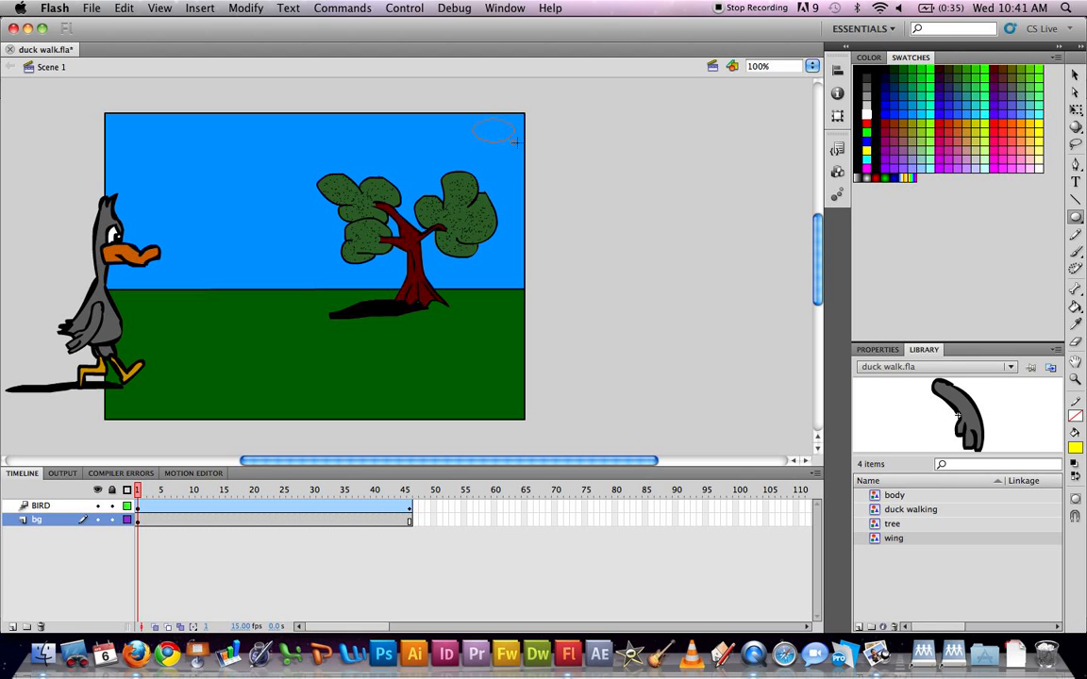
{"action": "left_click_drag", "start_coordinate": [515, 162], "coordinate": [515, 163]}
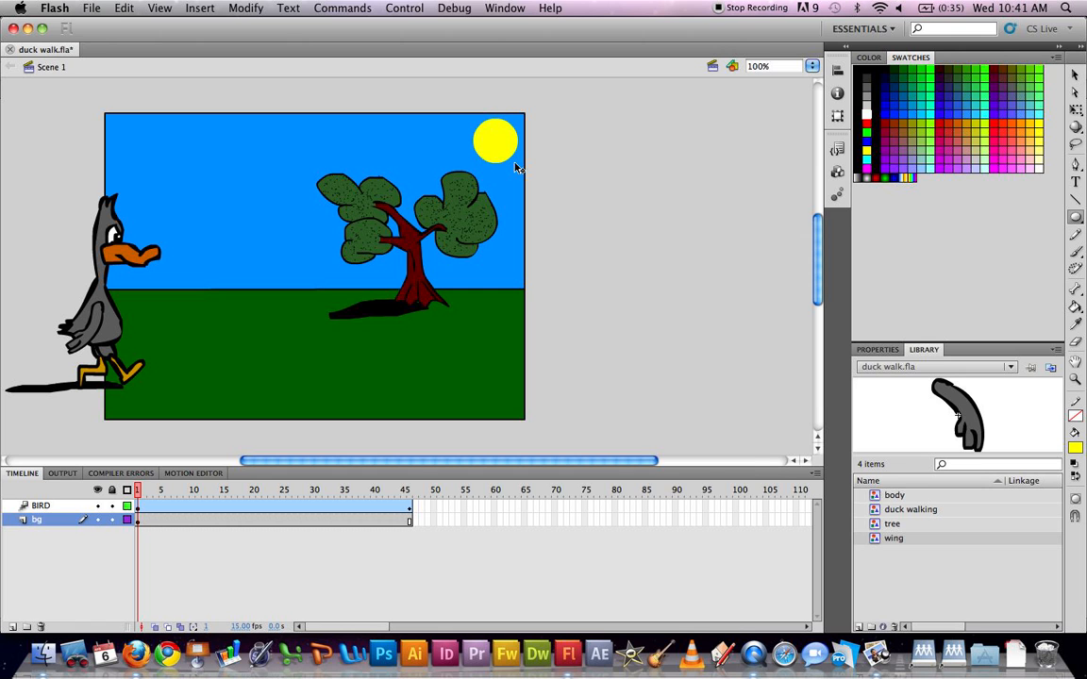
{"action": "key", "text": "super+Return"}
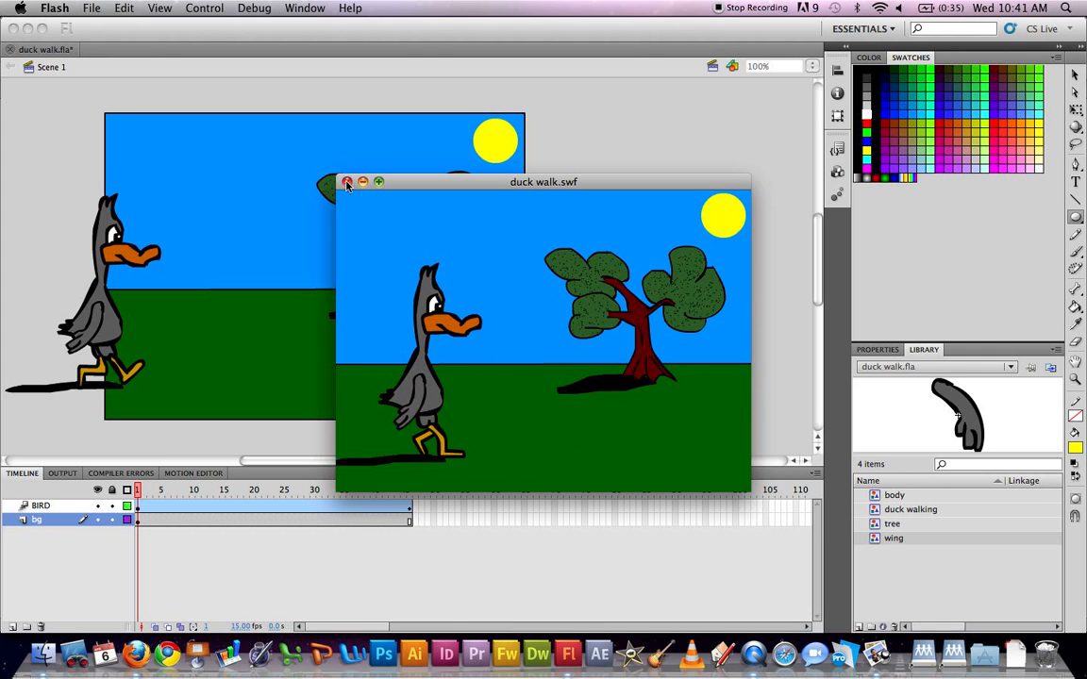
{"action": "left_click", "coordinate": [347, 182]}
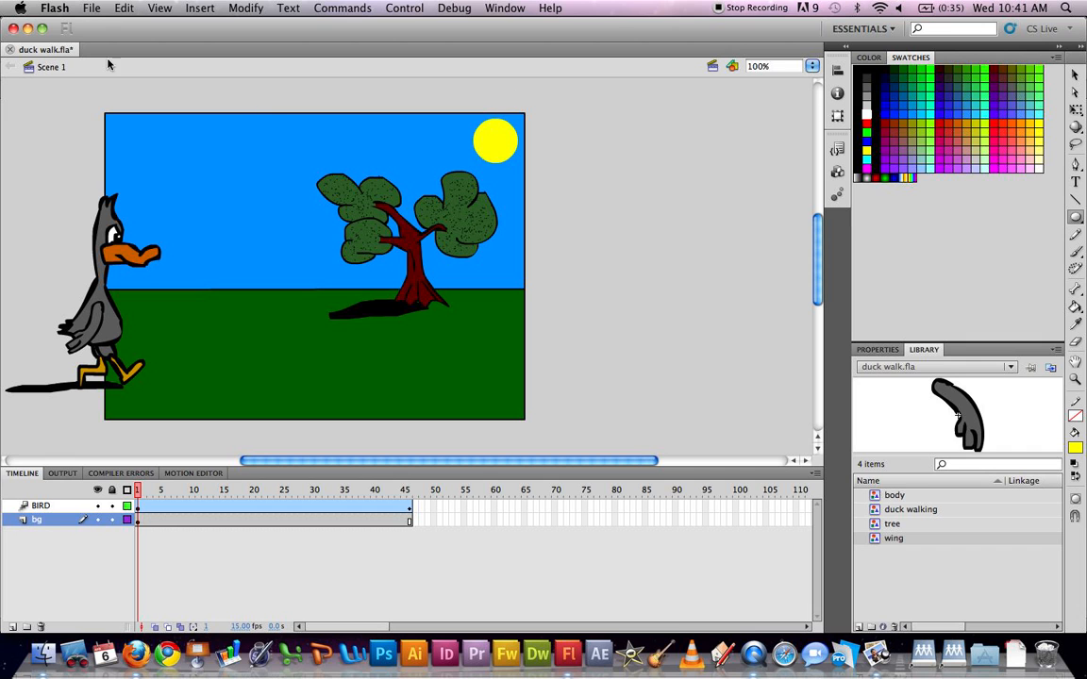
Open the list of symbols available for editing.
{"action": "left_click", "coordinate": [732, 66]}
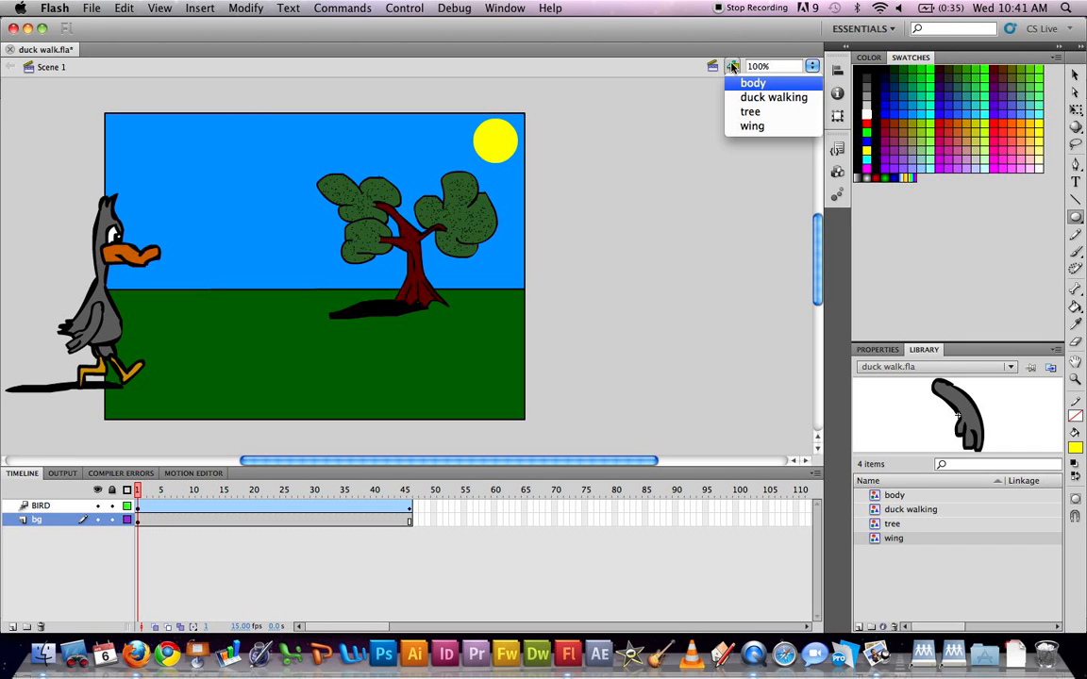